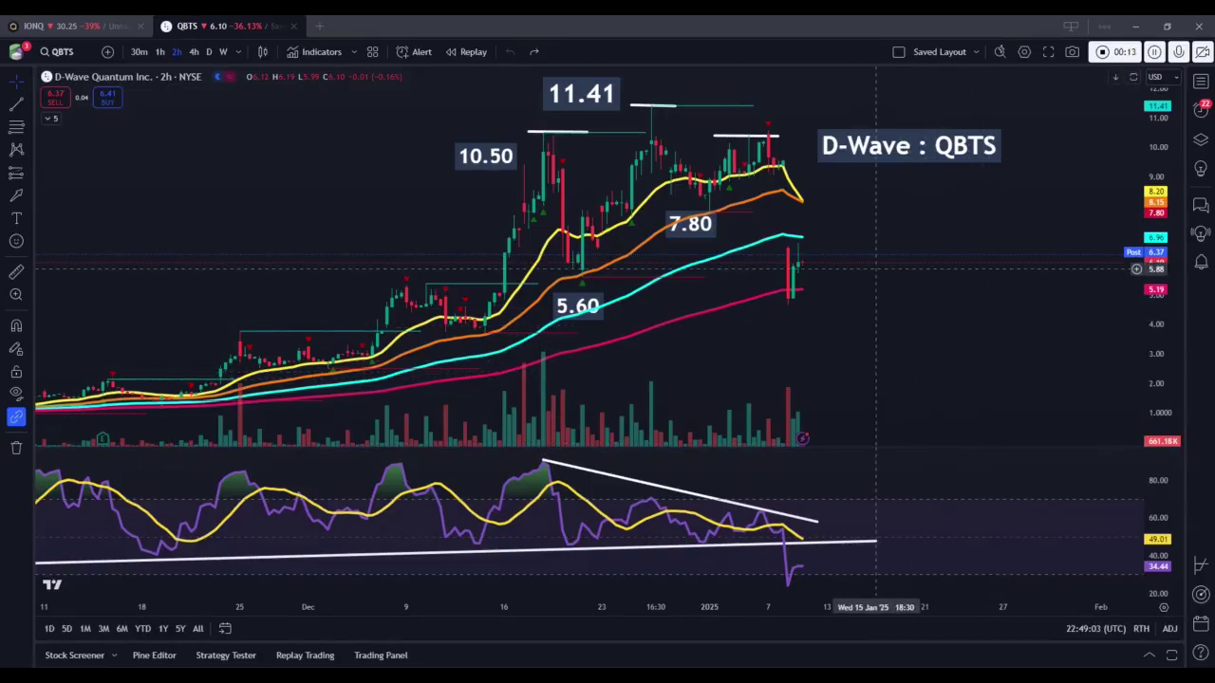
Step: Examine the recent price drop on the QBTS two-hour chart against its labelled highs, lows, moving averages and RSI trendlines
{"action": "scroll", "coordinate": [862, 302], "scroll_direction": "up", "scroll_amount": 3}
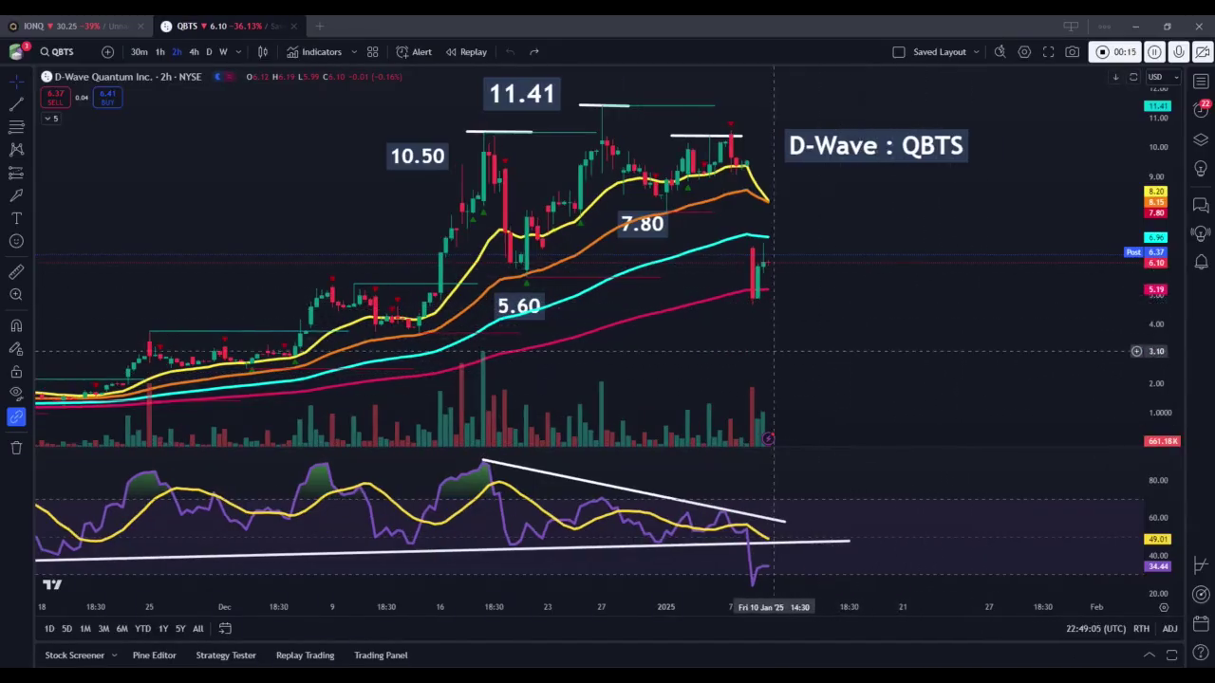
{"action": "scroll", "coordinate": [914, 353], "scroll_direction": "up", "scroll_amount": 2}
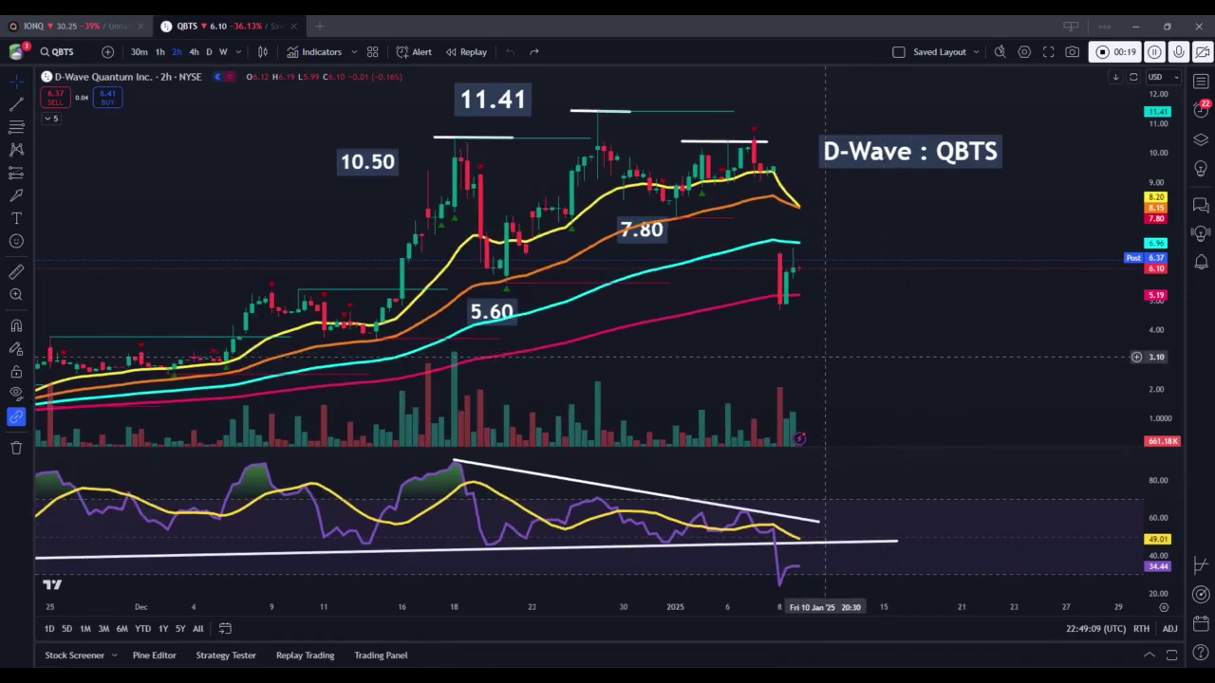
{"action": "scroll", "coordinate": [824, 357], "scroll_direction": "up", "scroll_amount": 2}
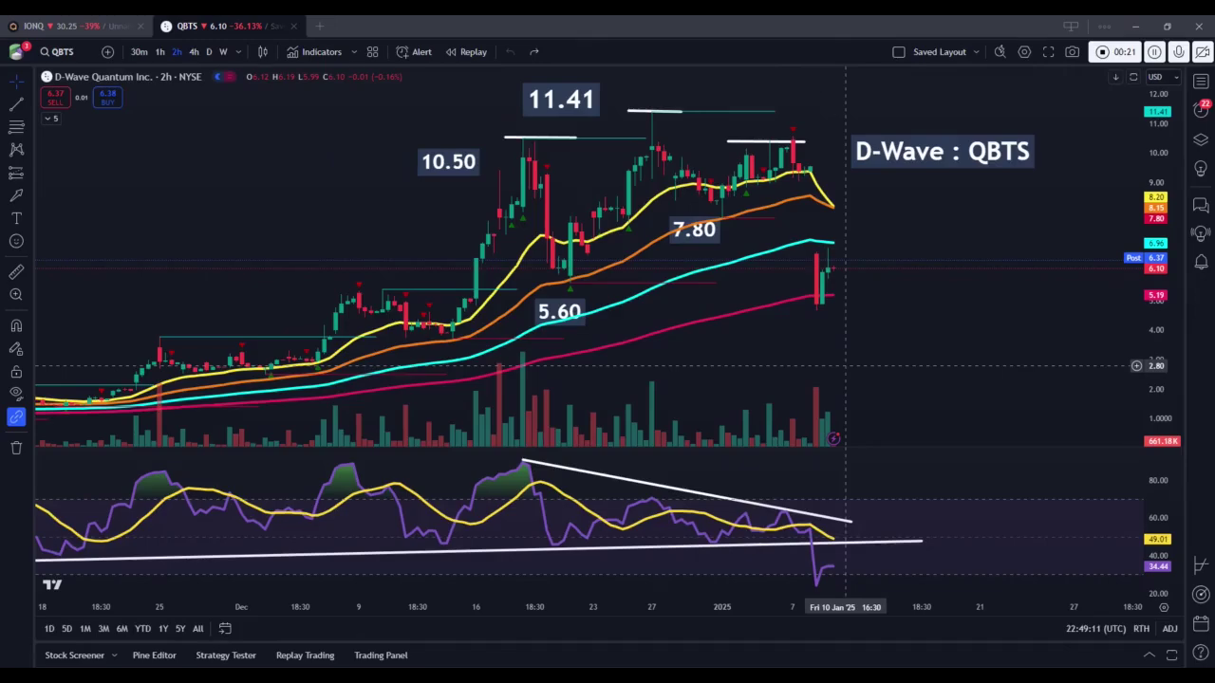
{"action": "scroll", "coordinate": [844, 365], "scroll_direction": "down", "scroll_amount": 2}
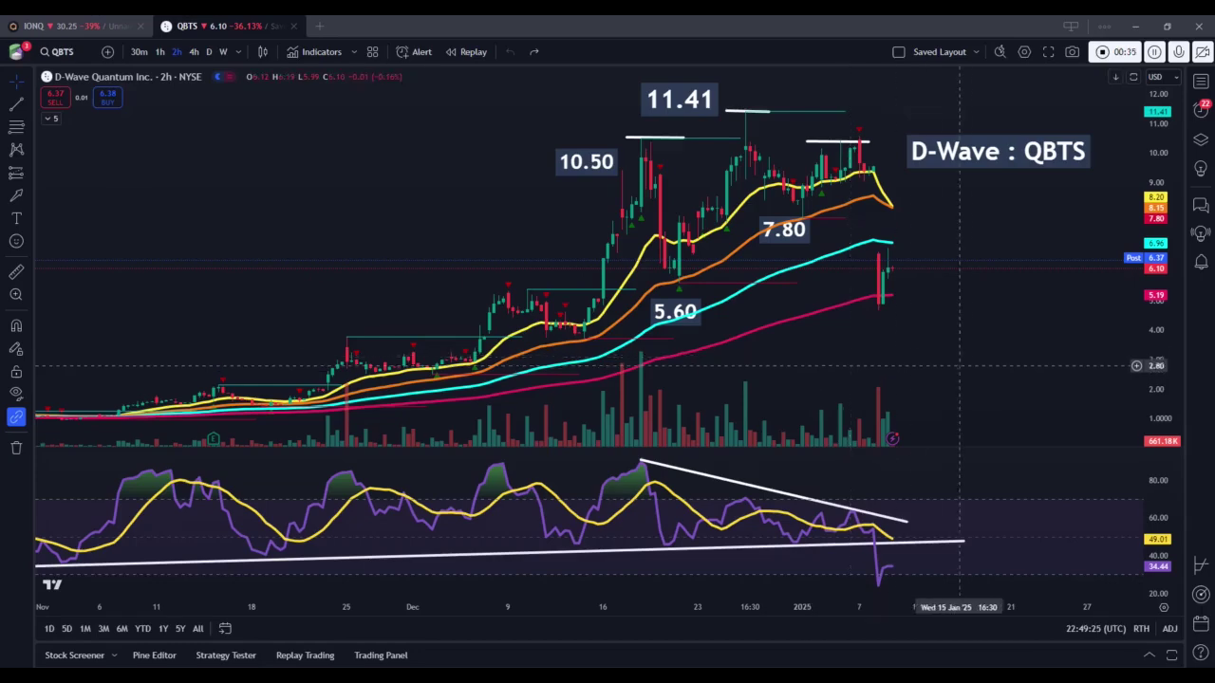
{"action": "scroll", "coordinate": [859, 370], "scroll_direction": "up", "scroll_amount": 3}
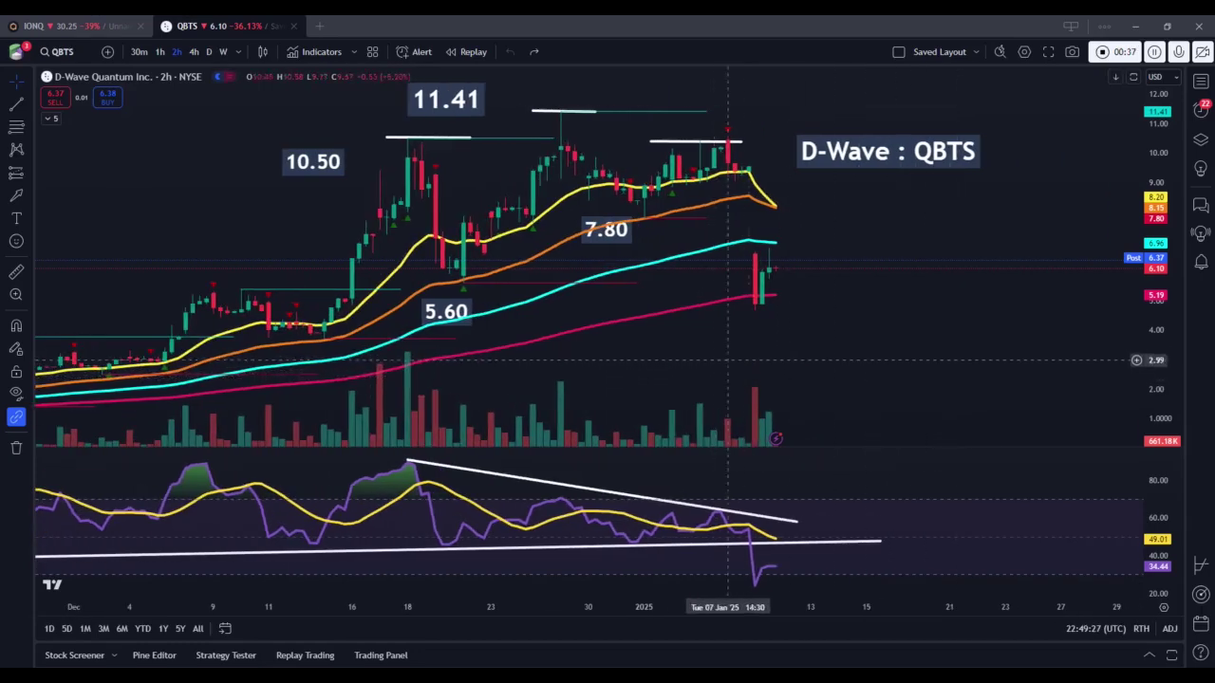
{"action": "scroll", "coordinate": [820, 369], "scroll_direction": "up", "scroll_amount": 3}
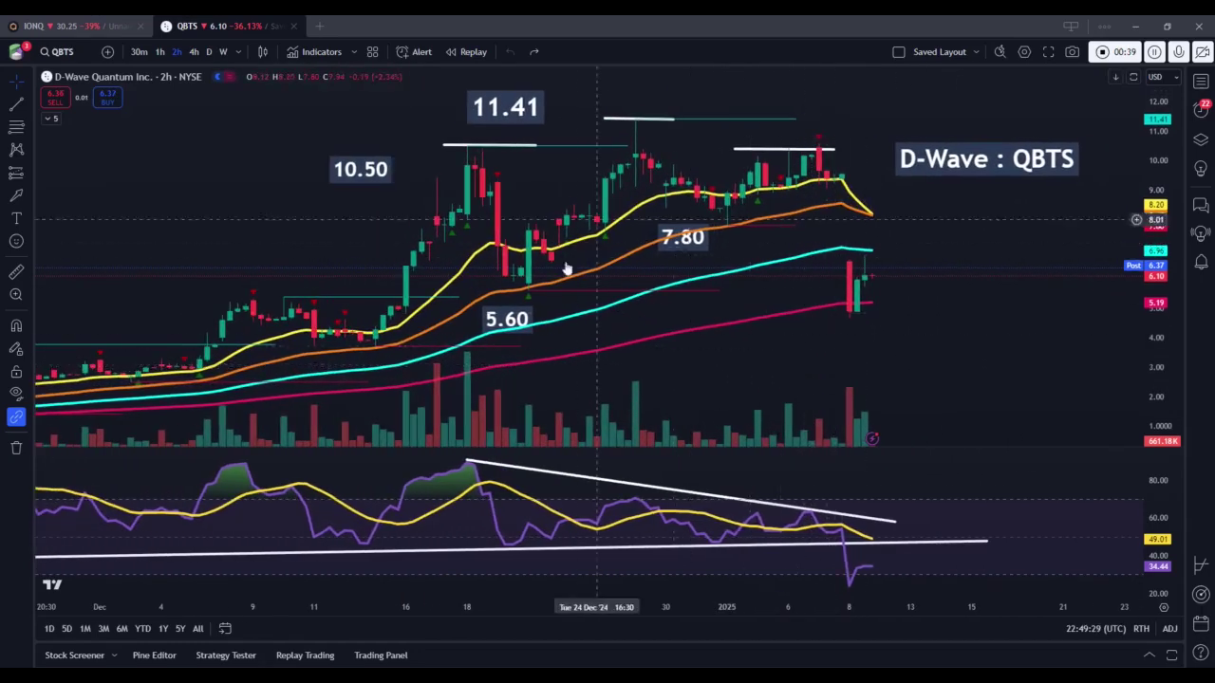
{"action": "scroll", "coordinate": [735, 357], "scroll_direction": "up", "scroll_amount": 1}
{"action": "left_click_drag", "start_coordinate": [735, 358], "coordinate": [793, 351]}
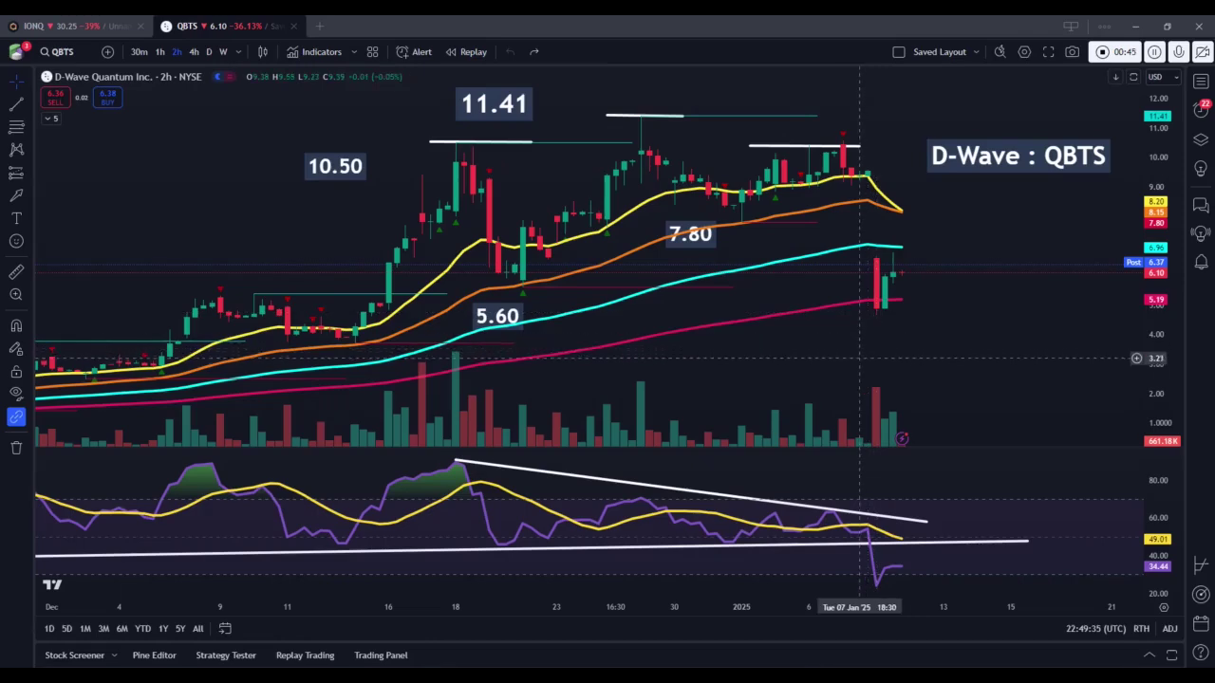
{"action": "scroll", "coordinate": [800, 359], "scroll_direction": "up", "scroll_amount": 1}
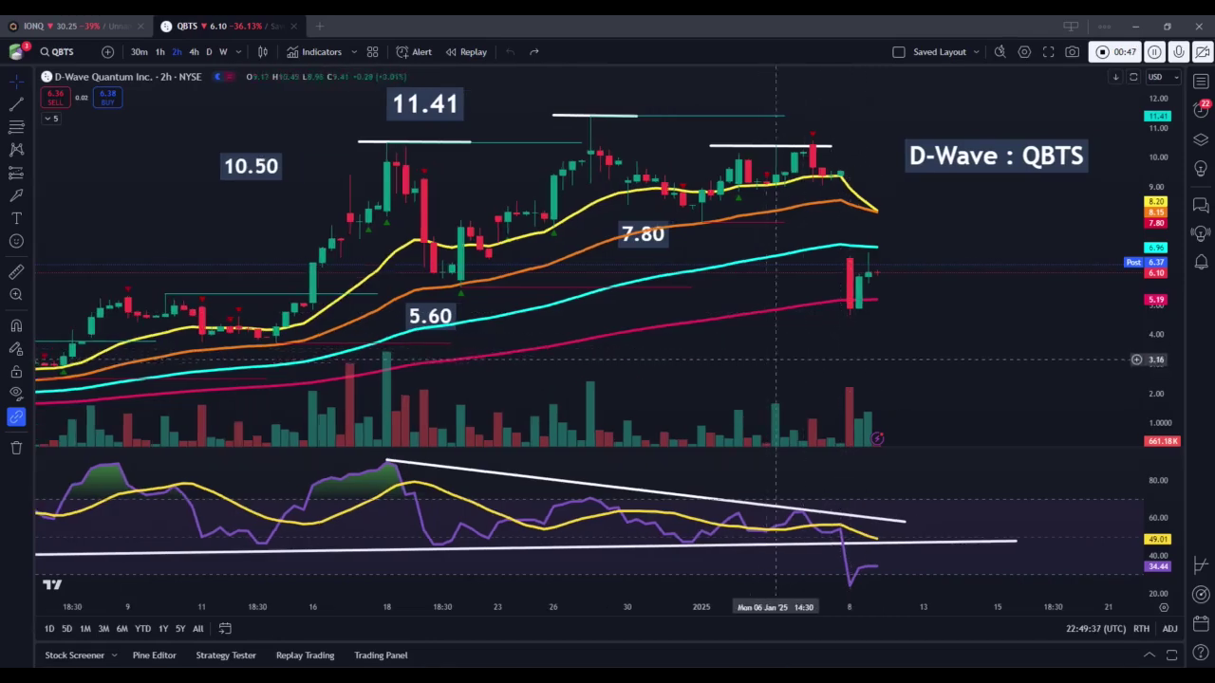
{"action": "scroll", "coordinate": [767, 362], "scroll_direction": "up", "scroll_amount": 1}
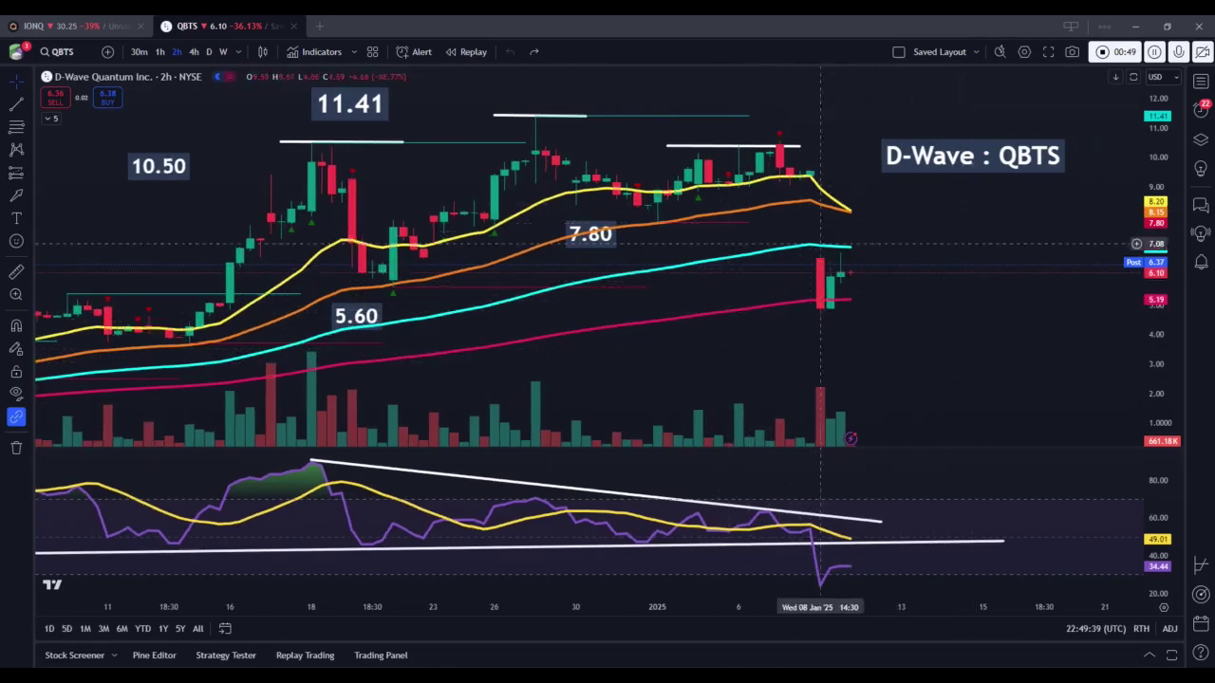
Step: Place a white arrow marker at the early-January peak near 10.15 and move it down below the moving averages
{"action": "left_click", "coordinate": [16, 195]}
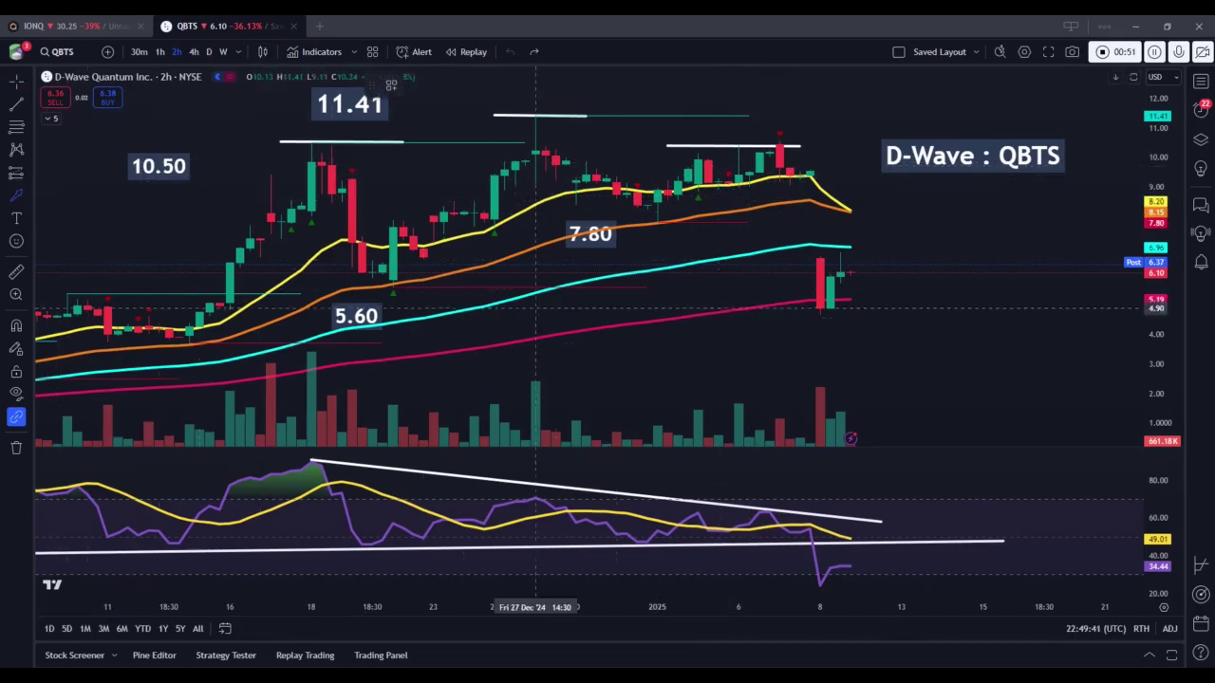
{"action": "mouse_move", "coordinate": [632, 366]}
{"action": "left_mouse_down"}
{"action": "mouse_move", "coordinate": [374, 173]}
{"action": "mouse_move", "coordinate": [292, 199]}
{"action": "mouse_move", "coordinate": [341, 165]}
{"action": "mouse_move", "coordinate": [486, 177]}
{"action": "mouse_move", "coordinate": [562, 145]}
{"action": "mouse_move", "coordinate": [352, 169]}
{"action": "mouse_move", "coordinate": [558, 142]}
{"action": "mouse_move", "coordinate": [698, 171]}
{"action": "mouse_move", "coordinate": [793, 171]}
{"action": "mouse_move", "coordinate": [765, 168]}
{"action": "left_mouse_up"}
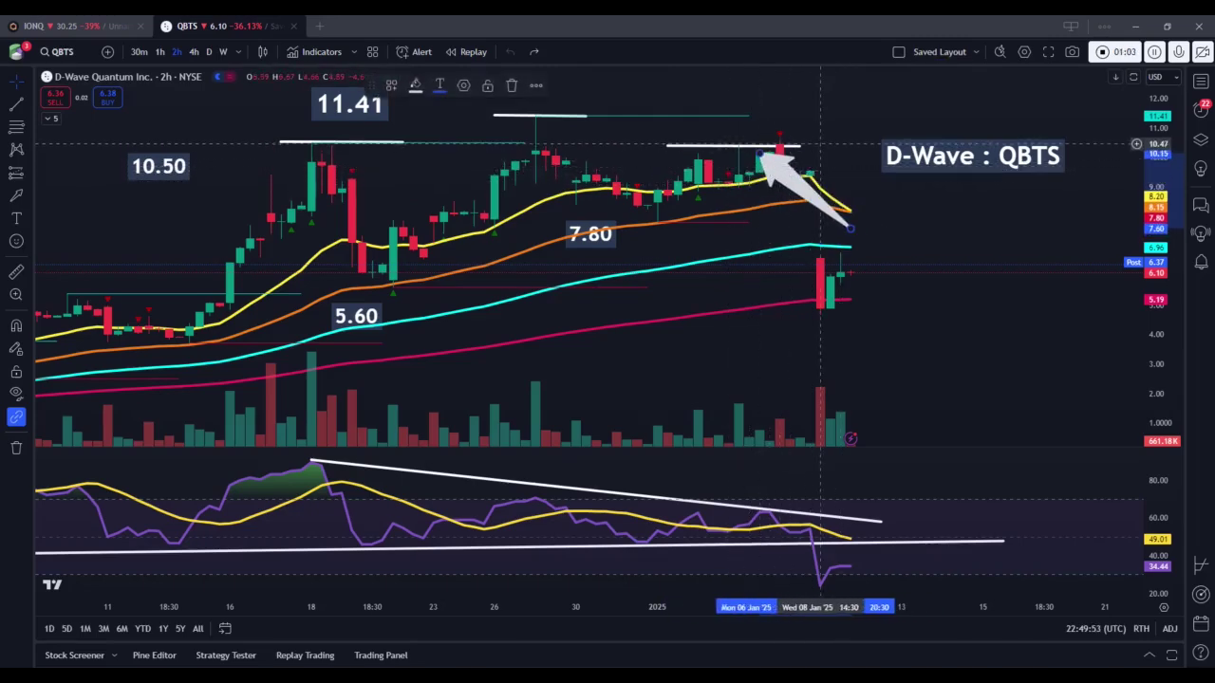
{"action": "mouse_move", "coordinate": [786, 172]}
{"action": "left_mouse_down"}
{"action": "mouse_move", "coordinate": [747, 195]}
{"action": "mouse_move", "coordinate": [698, 152]}
{"action": "mouse_move", "coordinate": [608, 169]}
{"action": "mouse_move", "coordinate": [493, 249]}
{"action": "mouse_move", "coordinate": [537, 151]}
{"action": "mouse_move", "coordinate": [513, 180]}
{"action": "mouse_move", "coordinate": [800, 163]}
{"action": "mouse_move", "coordinate": [805, 285]}
{"action": "mouse_move", "coordinate": [769, 365]}
{"action": "left_mouse_up"}
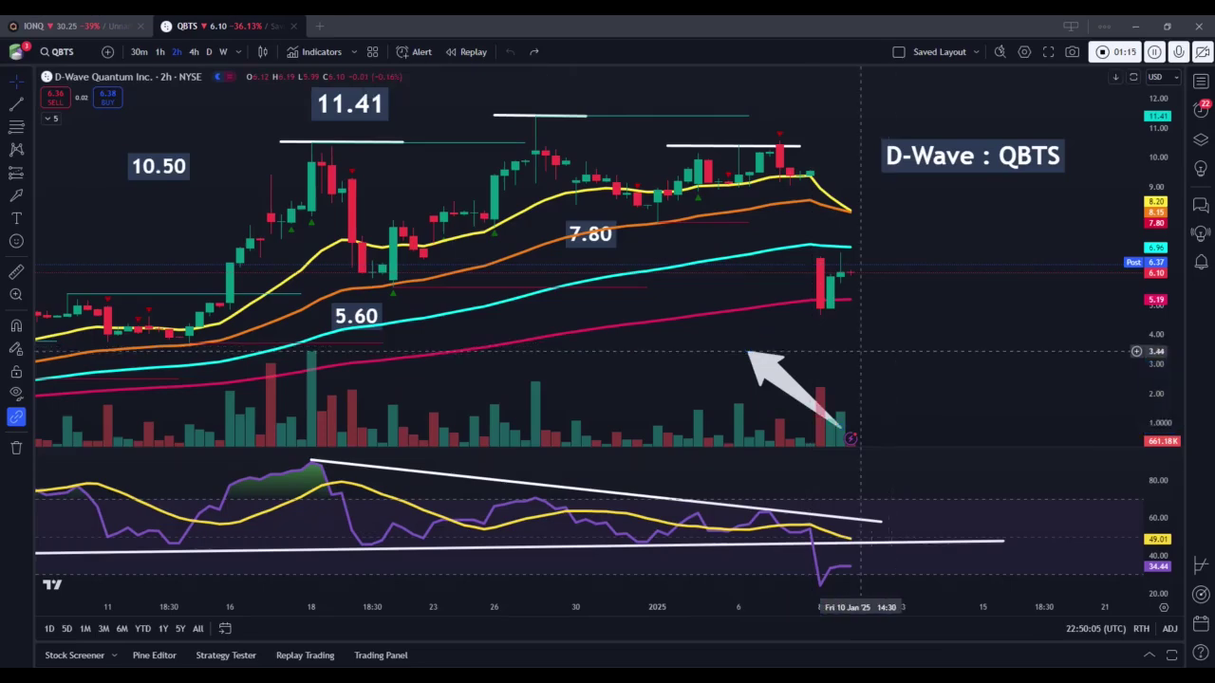
Step: Reposition the arrow just beneath the crimson moving average and nudge the D-Wave : QBTS title slightly upward
{"action": "scroll", "coordinate": [798, 375], "scroll_direction": "down", "scroll_amount": 1}
{"action": "left_click_drag", "start_coordinate": [808, 378], "coordinate": [779, 363]}
{"action": "scroll", "coordinate": [779, 362], "scroll_direction": "down", "scroll_amount": 1}
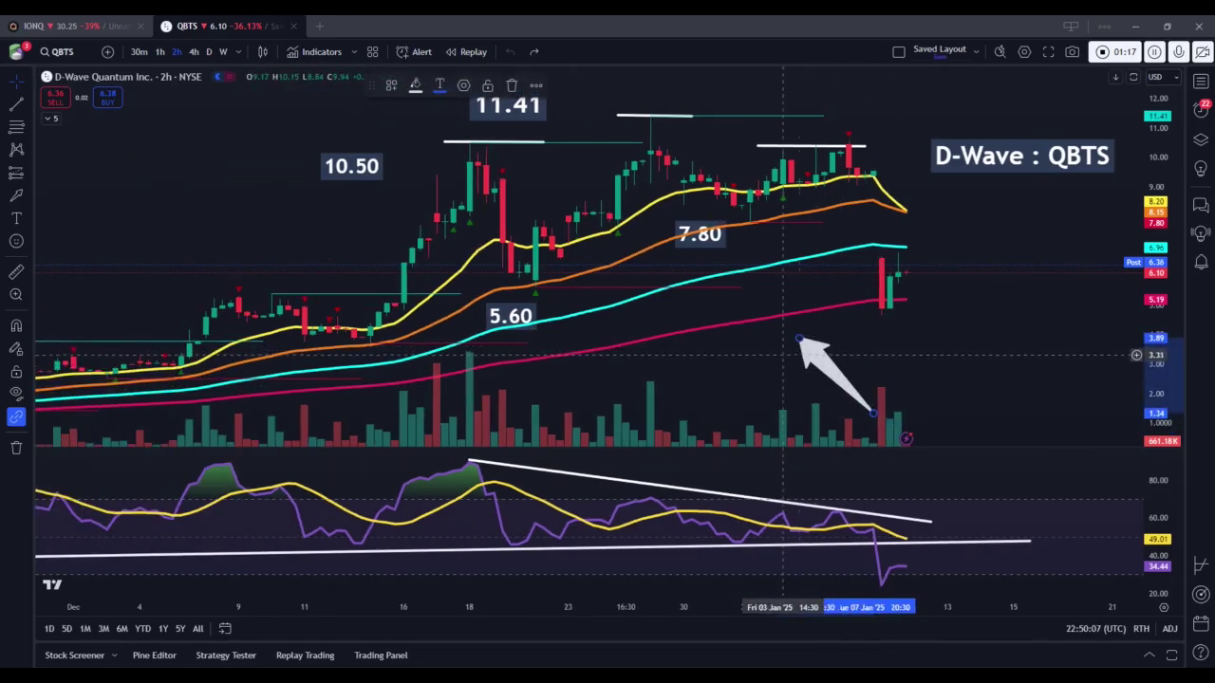
{"action": "left_click", "coordinate": [576, 102]}
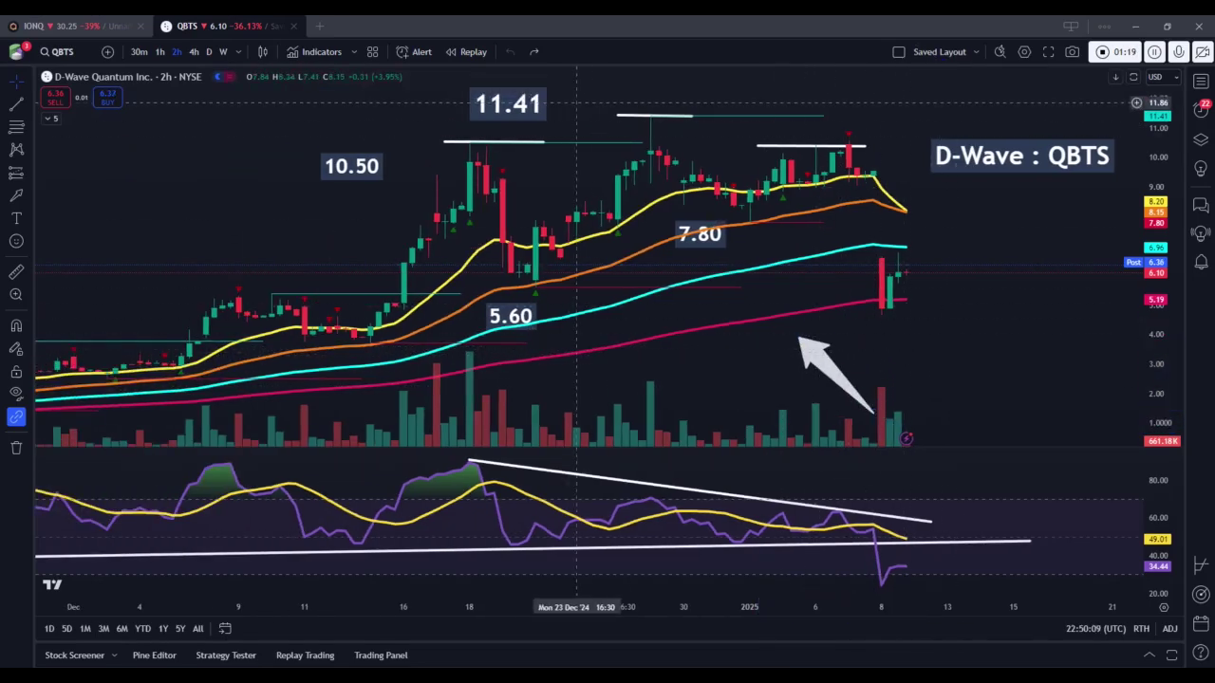
{"action": "scroll", "coordinate": [982, 319], "scroll_direction": "up", "scroll_amount": 1}
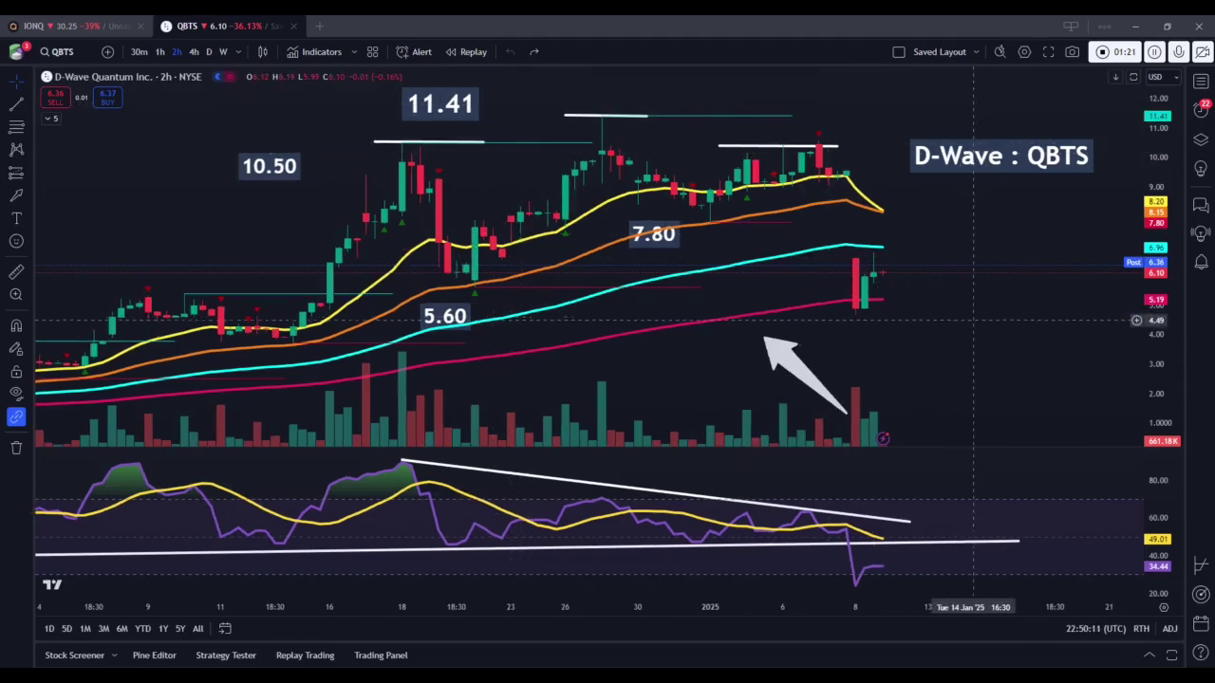
{"action": "scroll", "coordinate": [973, 322], "scroll_direction": "down", "scroll_amount": 1}
{"action": "left_click", "coordinate": [996, 161]}
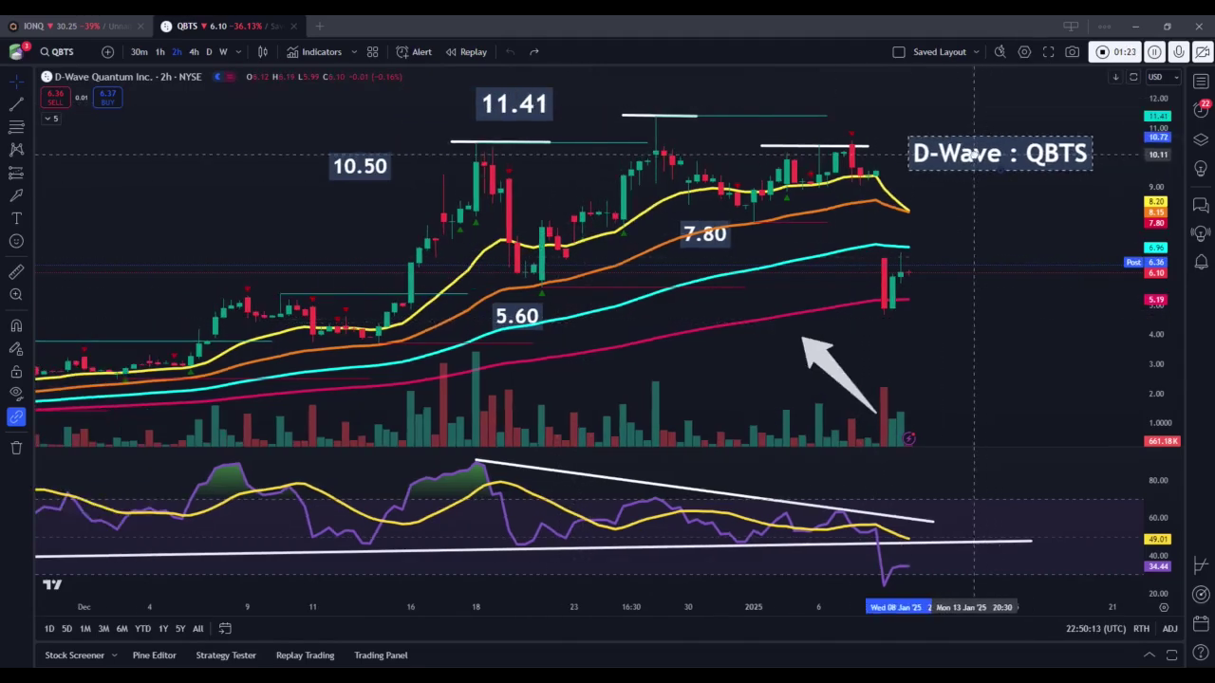
{"action": "left_click", "coordinate": [983, 323]}
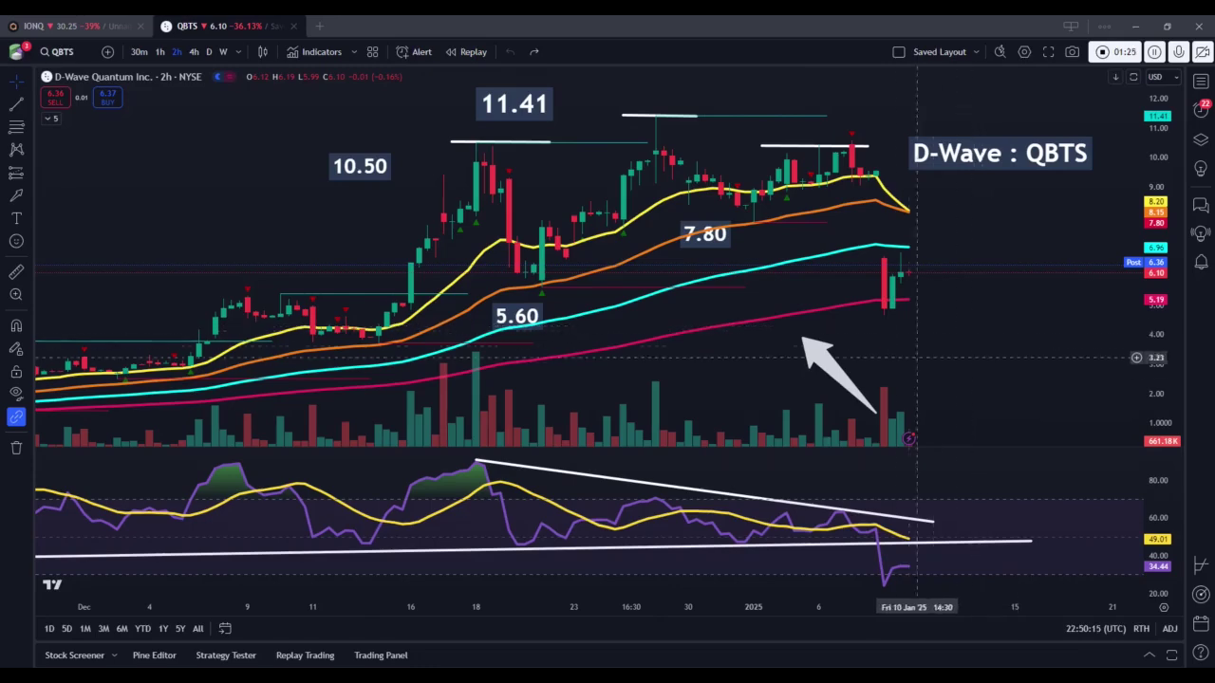
{"action": "left_click_drag", "start_coordinate": [820, 352], "coordinate": [810, 341]}
{"action": "left_click", "coordinate": [933, 347]}
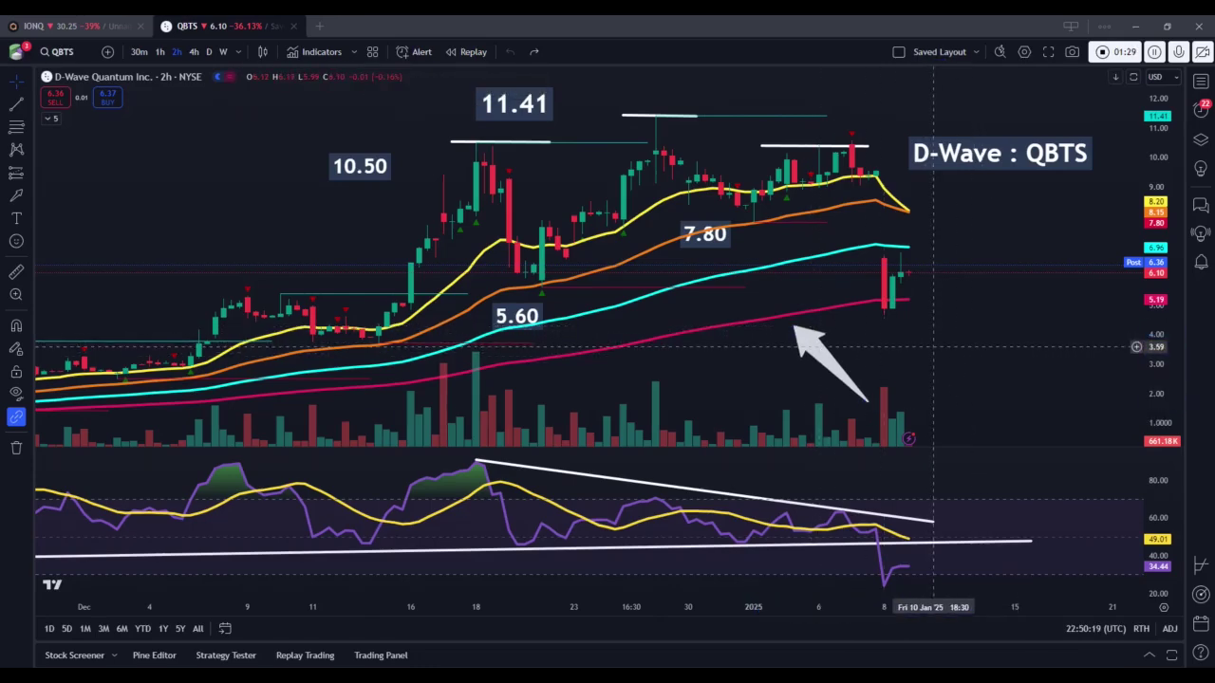
Step: Point the arrow at the 8 January candle's low near 4.38 and shift it to the crimson moving average near 4.68
{"action": "scroll", "coordinate": [933, 346], "scroll_direction": "up", "scroll_amount": 2}
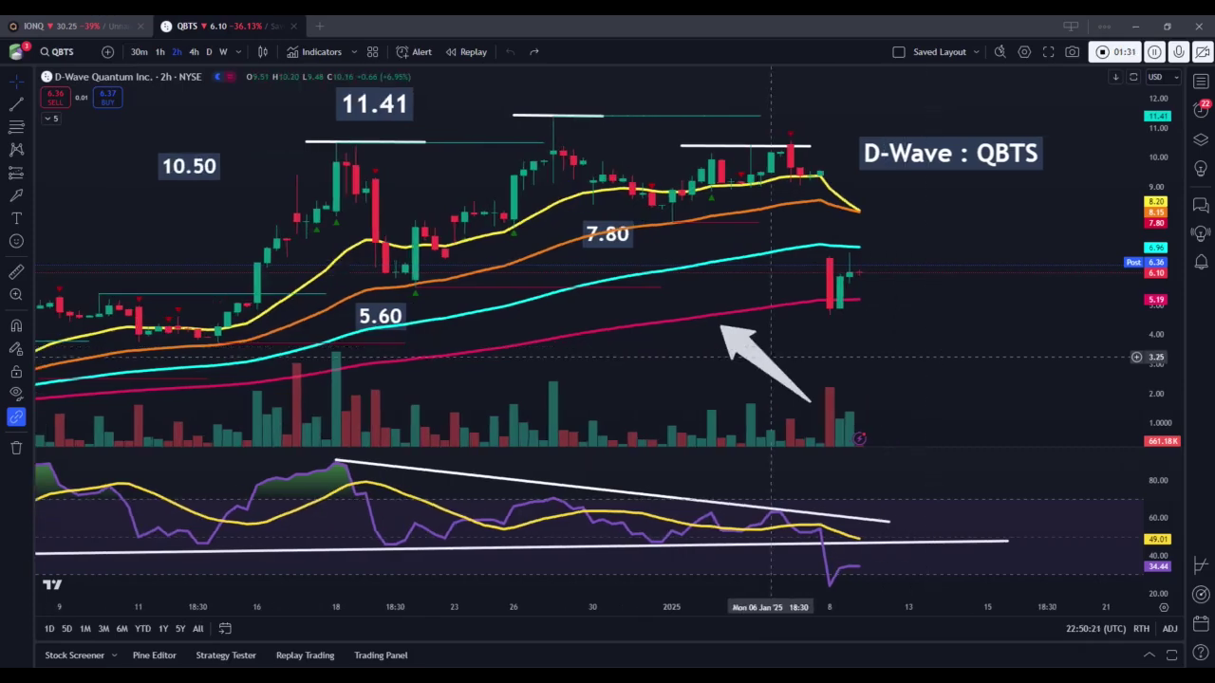
{"action": "mouse_move", "coordinate": [742, 346]}
{"action": "left_mouse_down"}
{"action": "mouse_move", "coordinate": [727, 255]}
{"action": "mouse_move", "coordinate": [549, 242]}
{"action": "mouse_move", "coordinate": [692, 244]}
{"action": "mouse_move", "coordinate": [417, 211]}
{"action": "mouse_move", "coordinate": [677, 164]}
{"action": "mouse_move", "coordinate": [745, 190]}
{"action": "mouse_move", "coordinate": [603, 162]}
{"action": "mouse_move", "coordinate": [811, 166]}
{"action": "mouse_move", "coordinate": [850, 252]}
{"action": "mouse_move", "coordinate": [830, 181]}
{"action": "mouse_move", "coordinate": [860, 284]}
{"action": "mouse_move", "coordinate": [849, 321]}
{"action": "mouse_move", "coordinate": [637, 367]}
{"action": "mouse_move", "coordinate": [611, 361]}
{"action": "mouse_move", "coordinate": [845, 360]}
{"action": "mouse_move", "coordinate": [731, 368]}
{"action": "mouse_move", "coordinate": [826, 353]}
{"action": "mouse_move", "coordinate": [869, 365]}
{"action": "mouse_move", "coordinate": [813, 333]}
{"action": "mouse_move", "coordinate": [693, 356]}
{"action": "mouse_move", "coordinate": [863, 324]}
{"action": "mouse_move", "coordinate": [860, 234]}
{"action": "mouse_move", "coordinate": [842, 310]}
{"action": "mouse_move", "coordinate": [858, 288]}
{"action": "mouse_move", "coordinate": [839, 320]}
{"action": "mouse_move", "coordinate": [850, 297]}
{"action": "mouse_move", "coordinate": [859, 313]}
{"action": "mouse_move", "coordinate": [878, 233]}
{"action": "mouse_move", "coordinate": [857, 234]}
{"action": "mouse_move", "coordinate": [847, 201]}
{"action": "mouse_move", "coordinate": [862, 266]}
{"action": "mouse_move", "coordinate": [848, 288]}
{"action": "mouse_move", "coordinate": [849, 277]}
{"action": "mouse_move", "coordinate": [853, 342]}
{"action": "left_mouse_up"}
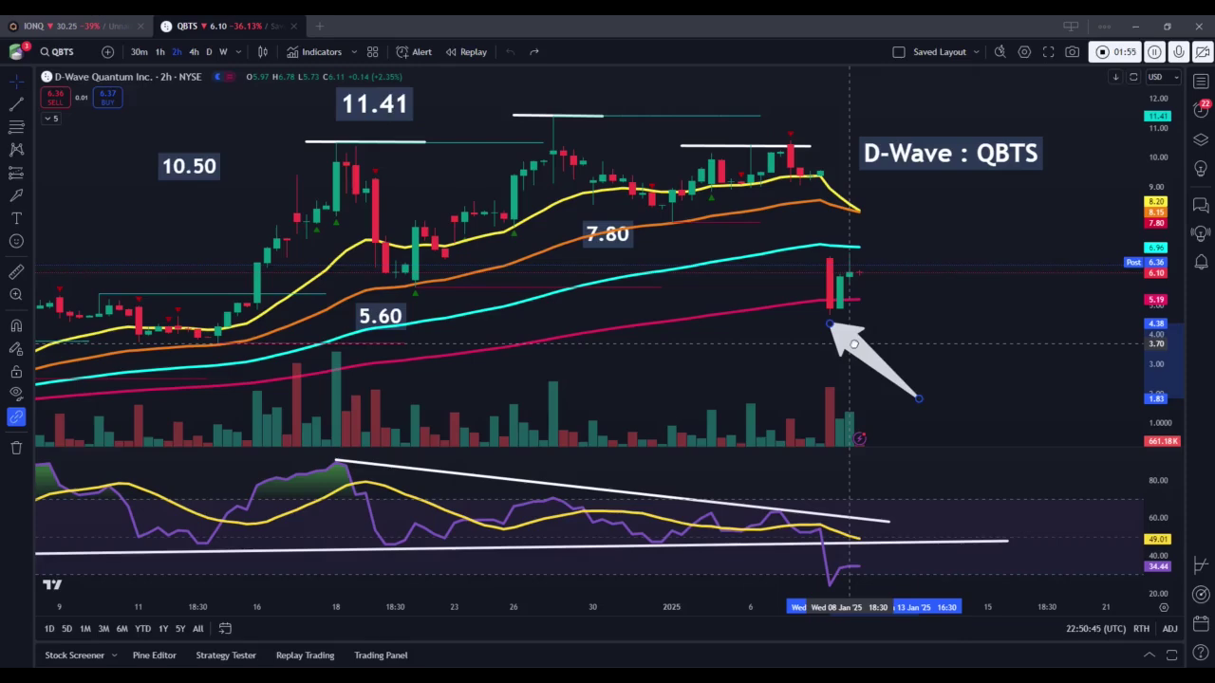
{"action": "mouse_move", "coordinate": [808, 356]}
{"action": "left_mouse_down"}
{"action": "mouse_move", "coordinate": [660, 365]}
{"action": "mouse_move", "coordinate": [840, 346]}
{"action": "mouse_move", "coordinate": [779, 335]}
{"action": "mouse_move", "coordinate": [866, 348]}
{"action": "mouse_move", "coordinate": [707, 340]}
{"action": "mouse_move", "coordinate": [811, 335]}
{"action": "left_mouse_up"}
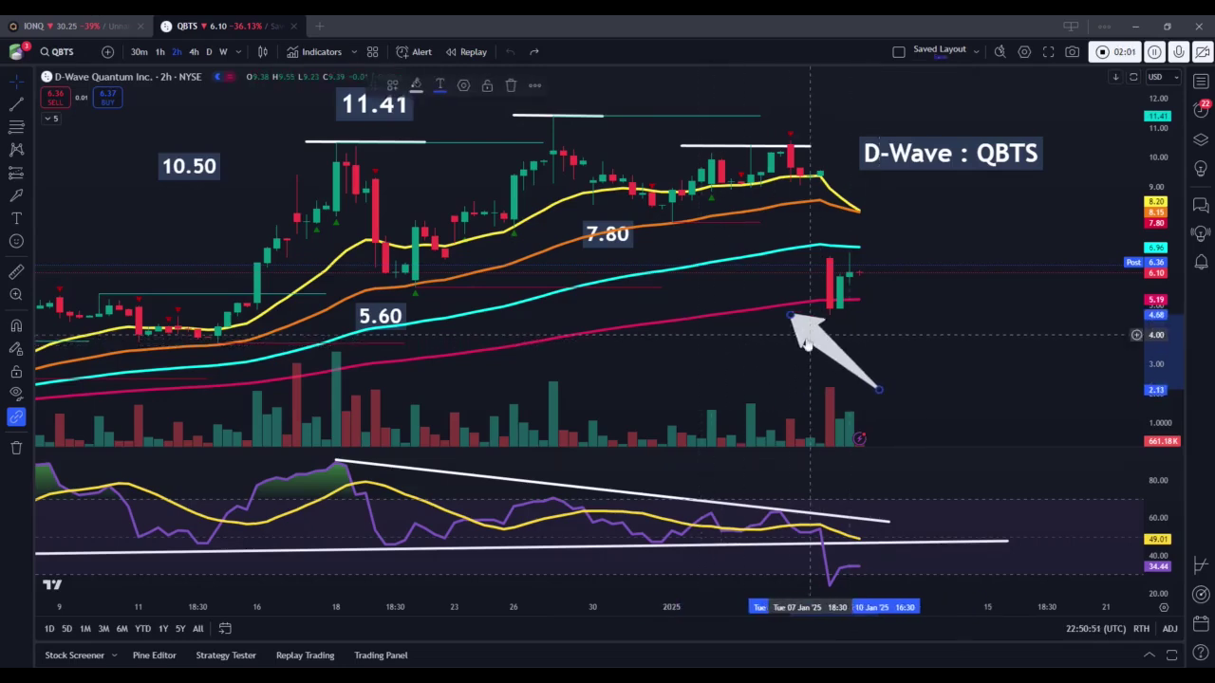
Step: Move the arrow just past the latest candles, with its tip near 4.77 pointing at the recent low
{"action": "scroll", "coordinate": [835, 337], "scroll_direction": "down", "scroll_amount": 2}
{"action": "mouse_move", "coordinate": [913, 341]}
{"action": "left_mouse_down"}
{"action": "mouse_move", "coordinate": [864, 348]}
{"action": "mouse_move", "coordinate": [954, 343]}
{"action": "left_mouse_up"}
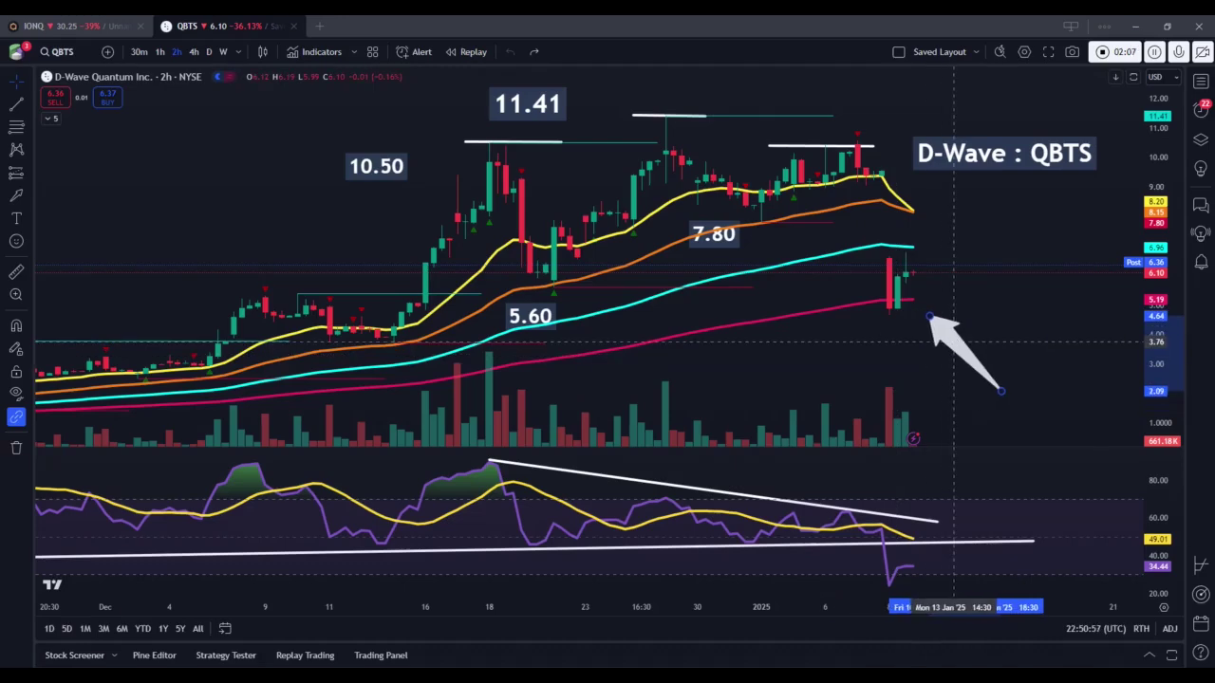
{"action": "mouse_move", "coordinate": [954, 342]}
{"action": "left_mouse_down"}
{"action": "mouse_move", "coordinate": [895, 291]}
{"action": "mouse_move", "coordinate": [914, 181]}
{"action": "mouse_move", "coordinate": [926, 334]}
{"action": "mouse_move", "coordinate": [924, 247]}
{"action": "mouse_move", "coordinate": [909, 318]}
{"action": "mouse_move", "coordinate": [920, 340]}
{"action": "mouse_move", "coordinate": [963, 351]}
{"action": "left_mouse_up"}
{"action": "scroll", "coordinate": [873, 302], "scroll_direction": "down", "scroll_amount": 1}
{"action": "scroll", "coordinate": [594, 262], "scroll_direction": "down", "scroll_amount": 1}
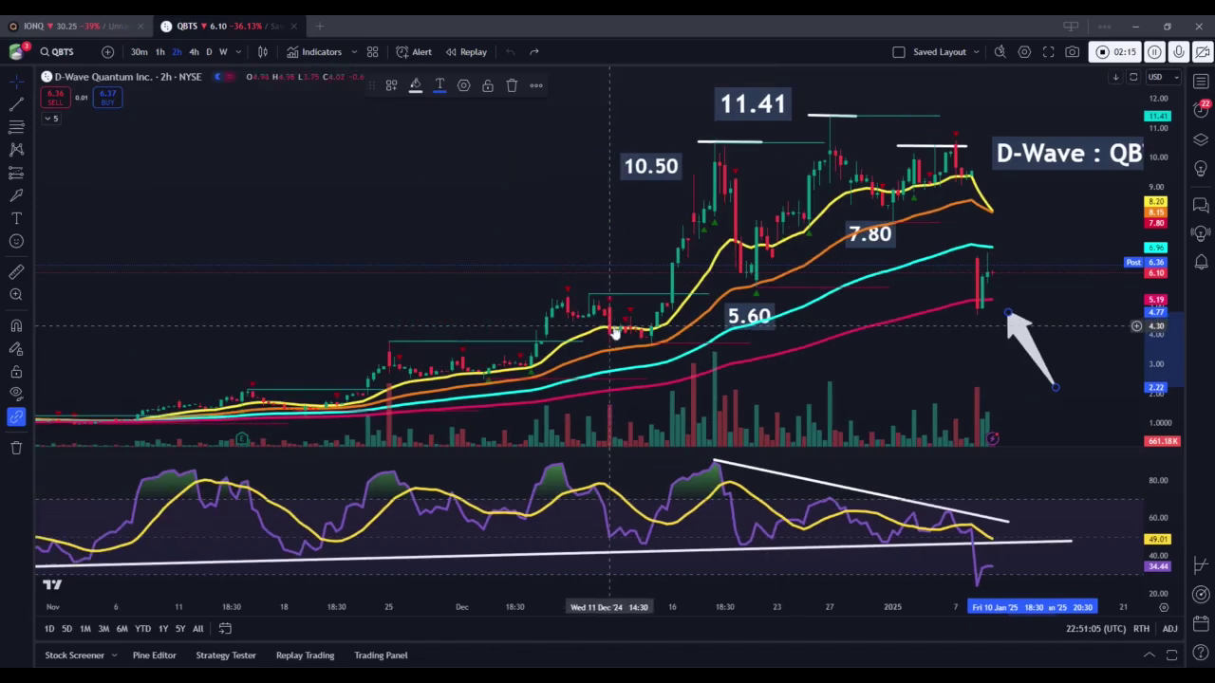
Step: Move the D-Wave : QBTS title into the empty chart area above the November candles, clear of the 10.50 label
{"action": "left_click_drag", "start_coordinate": [583, 237], "coordinate": [520, 232]}
{"action": "left_click_drag", "start_coordinate": [1034, 160], "coordinate": [420, 166]}
{"action": "scroll", "coordinate": [954, 323], "scroll_direction": "down", "scroll_amount": 1}
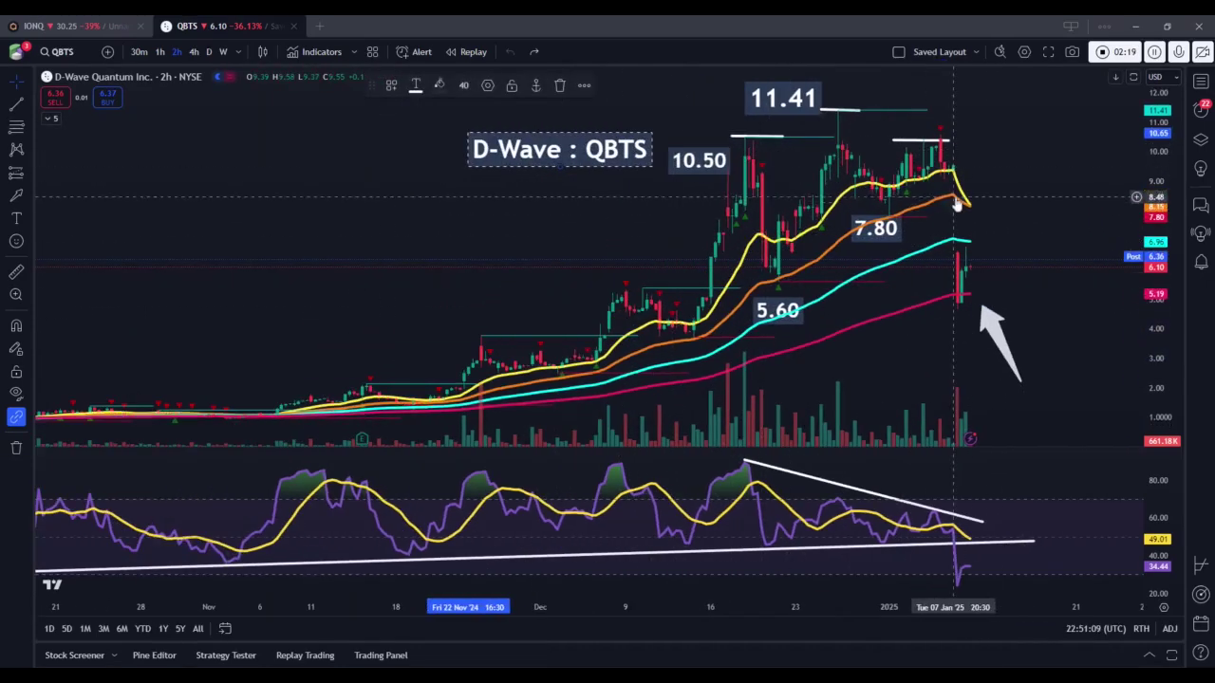
{"action": "scroll", "coordinate": [883, 359], "scroll_direction": "down", "scroll_amount": 1}
{"action": "left_click", "coordinate": [844, 359]}
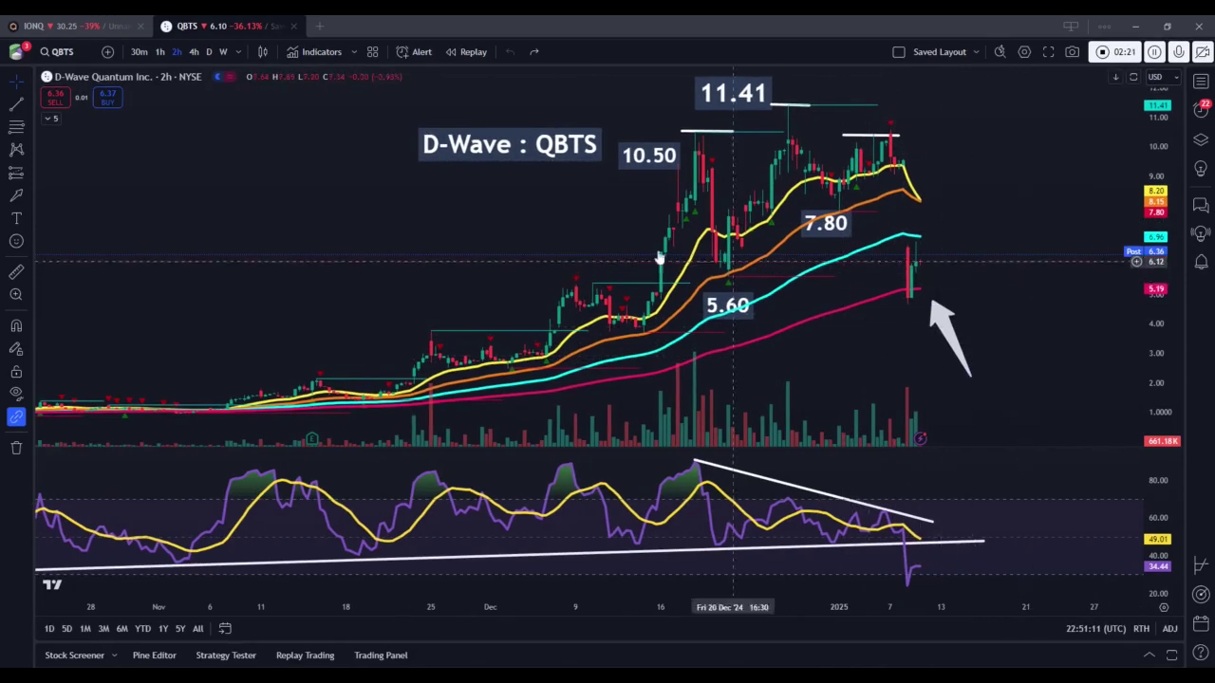
{"action": "left_click_drag", "start_coordinate": [546, 154], "coordinate": [440, 147]}
{"action": "scroll", "coordinate": [575, 284], "scroll_direction": "up", "scroll_amount": 2}
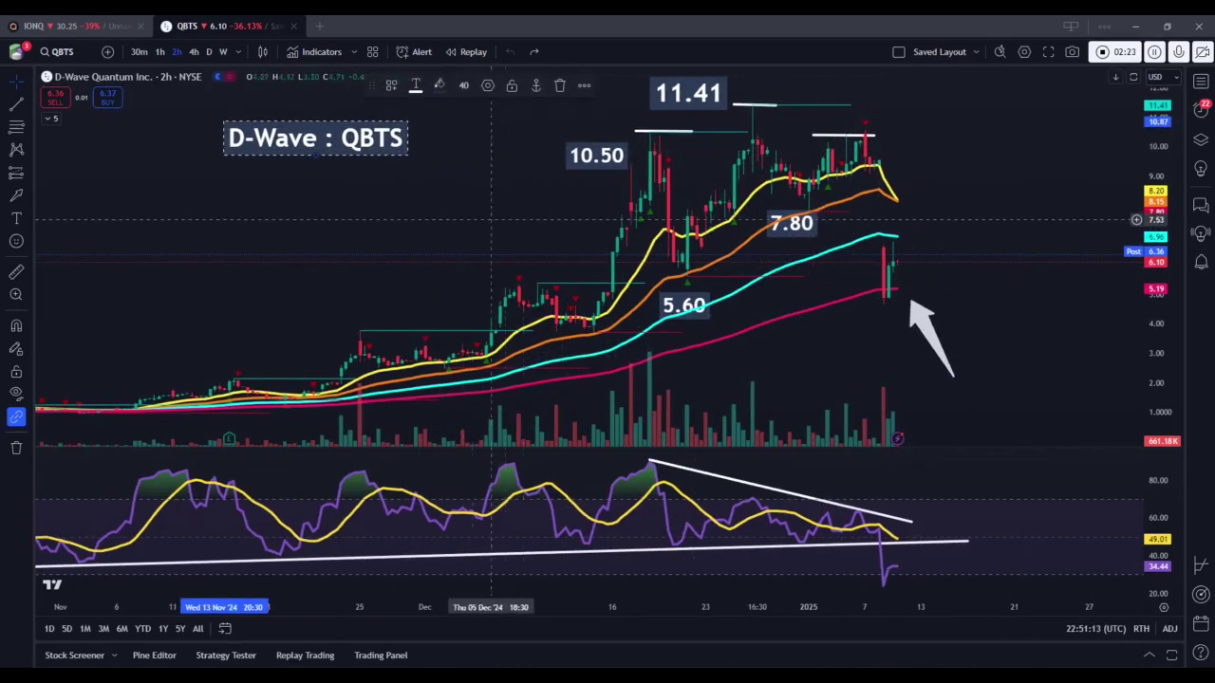
Step: Delete the arrow and draw a Fibonacci retracement from the mid-November low near 1.45 up to the 11.41 high
{"action": "left_click", "coordinate": [982, 328]}
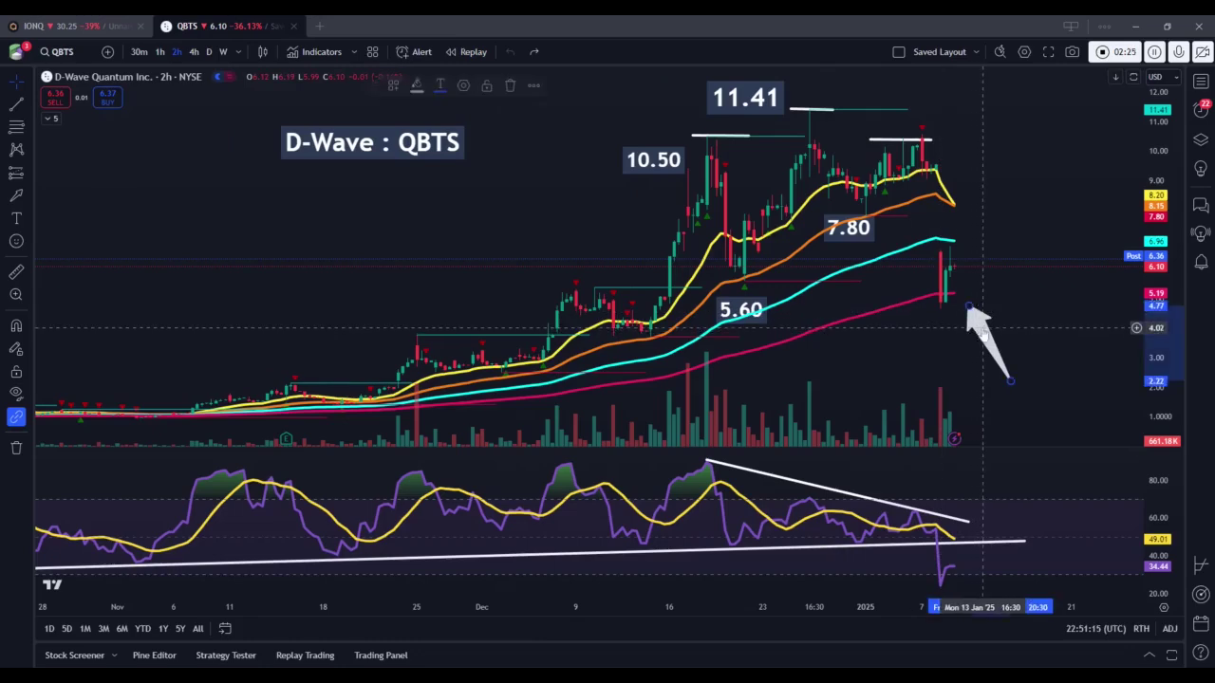
{"action": "key", "text": "Delete"}
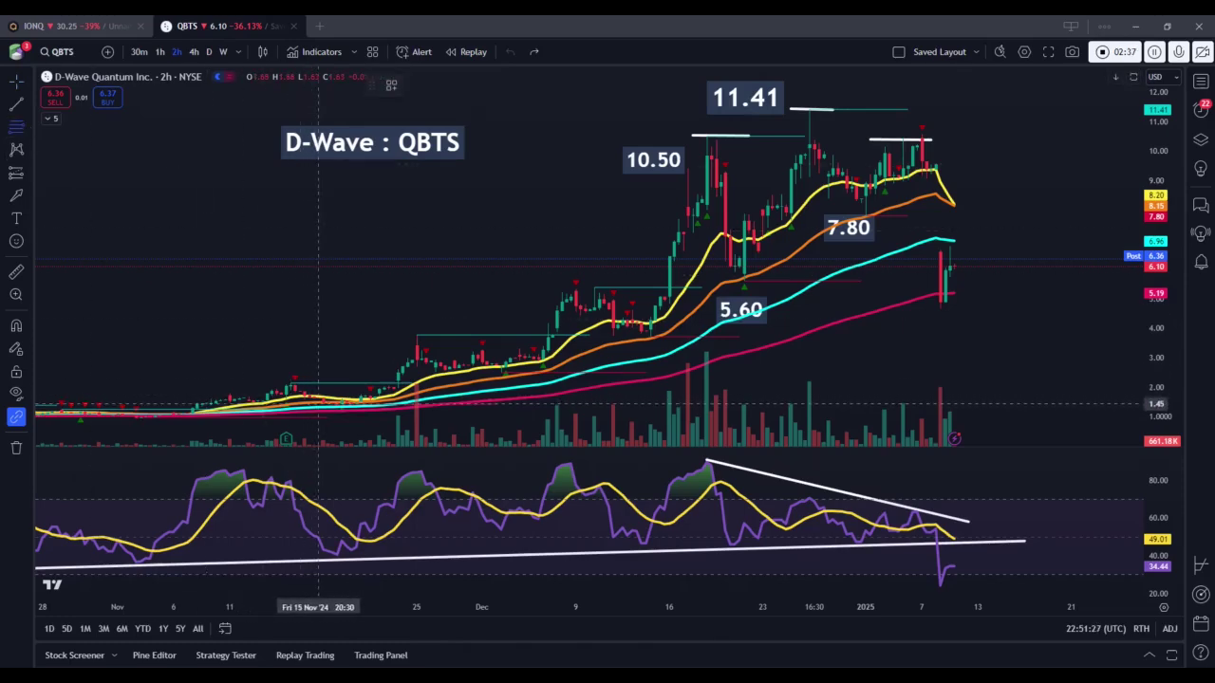
{"action": "left_click", "coordinate": [318, 405]}
{"action": "left_click", "coordinate": [835, 109]}
Step: Move the D-Wave : QBTS title above the October candles, clear of the Fibonacci retracement and its level labels
{"action": "left_click_drag", "start_coordinate": [278, 142], "coordinate": [234, 144]}
{"action": "scroll", "coordinate": [949, 356], "scroll_direction": "down", "scroll_amount": 2}
{"action": "left_click_drag", "start_coordinate": [486, 144], "coordinate": [296, 152]}
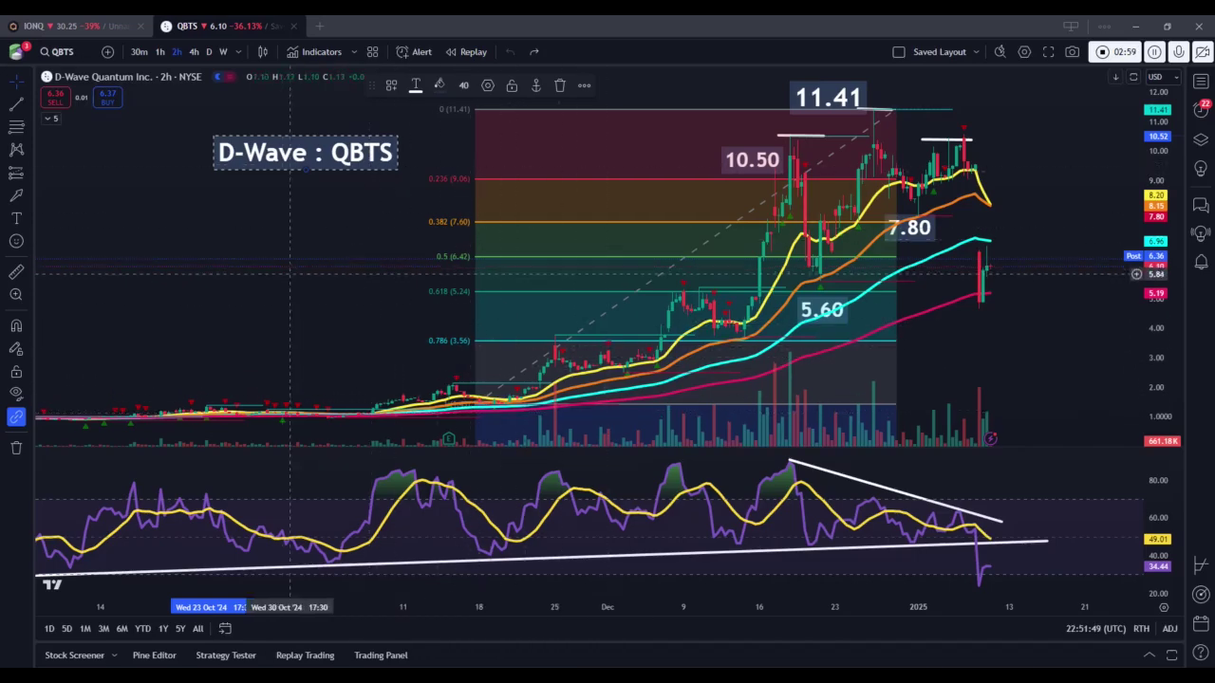
Step: Draw a large white arrow from the 19 November low near 1.34 up to just below the 11.41 level
{"action": "left_click", "coordinate": [18, 198]}
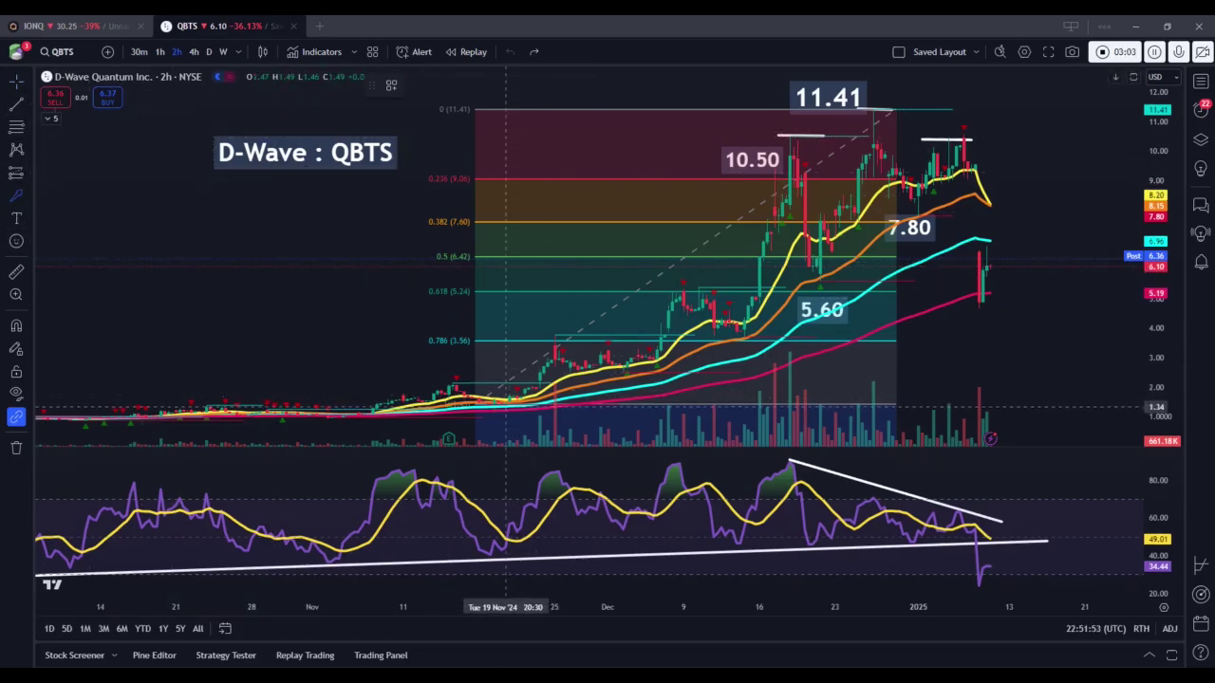
{"action": "mouse_move", "coordinate": [506, 406]}
{"action": "left_mouse_down"}
{"action": "mouse_move", "coordinate": [629, 164]}
{"action": "mouse_move", "coordinate": [631, 114]}
{"action": "left_mouse_up"}
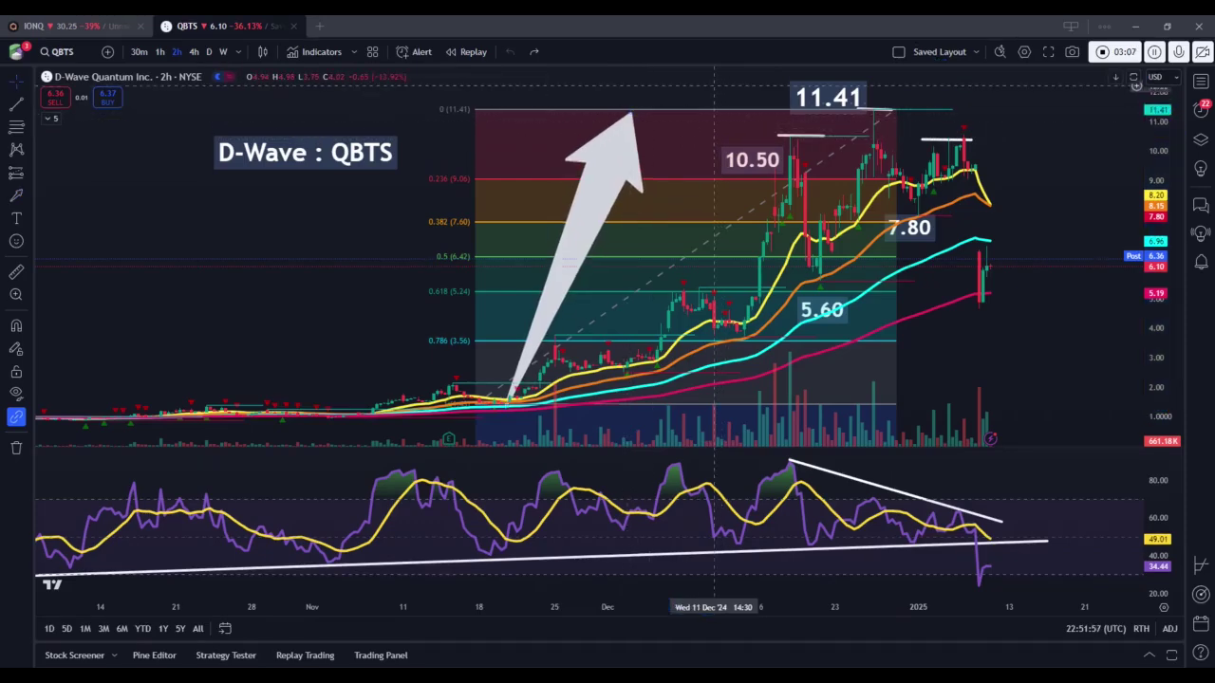
{"action": "mouse_move", "coordinate": [614, 162]}
{"action": "left_mouse_down"}
{"action": "mouse_move", "coordinate": [655, 154]}
{"action": "mouse_move", "coordinate": [620, 154]}
{"action": "left_mouse_up"}
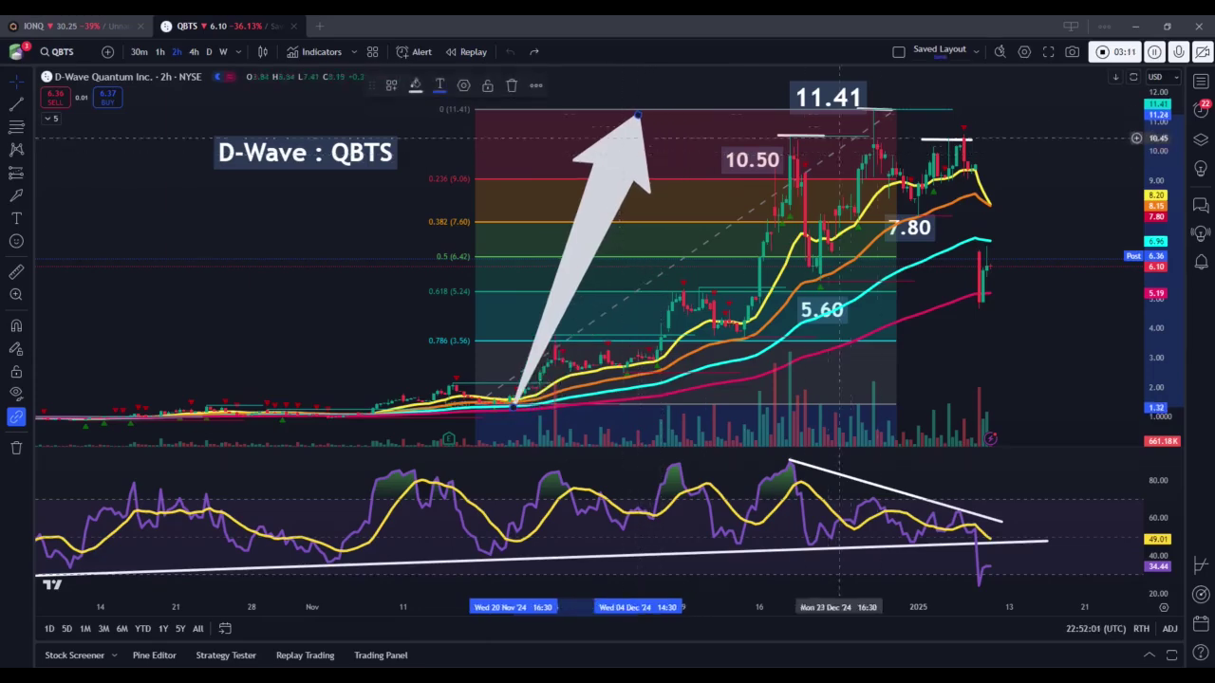
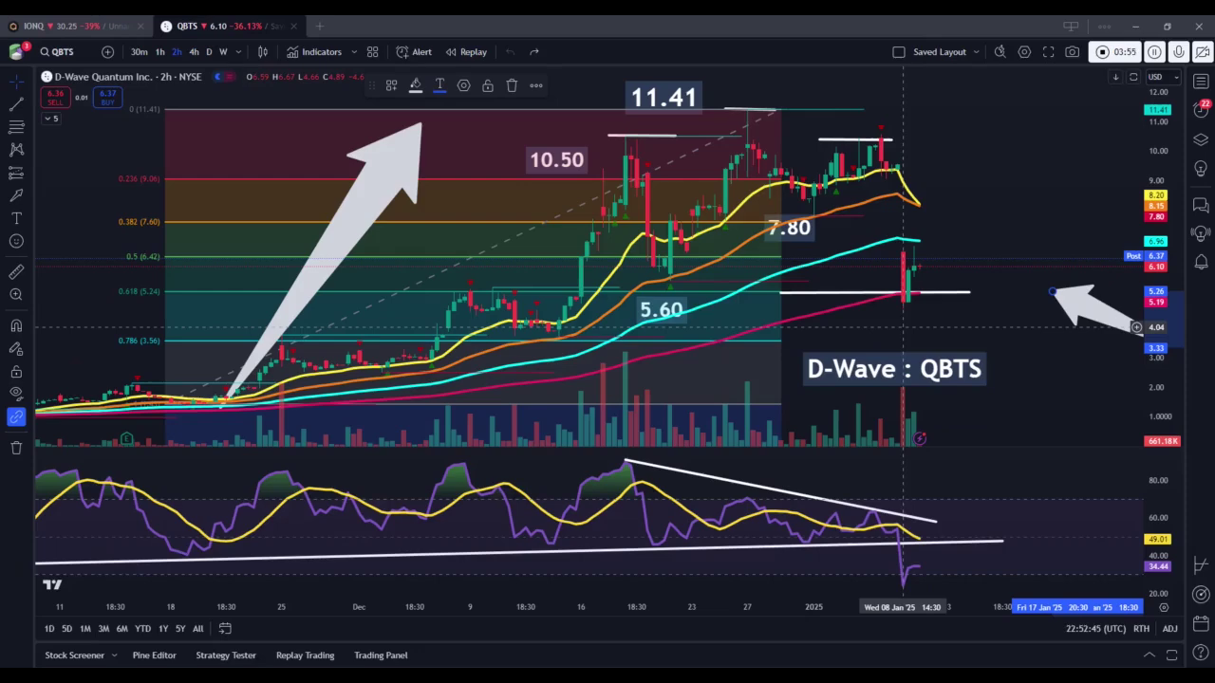
Step: Add a 4.66 text label below the horizontal white support line, beside the 8 January candle's low
{"action": "left_click", "coordinate": [903, 327]}
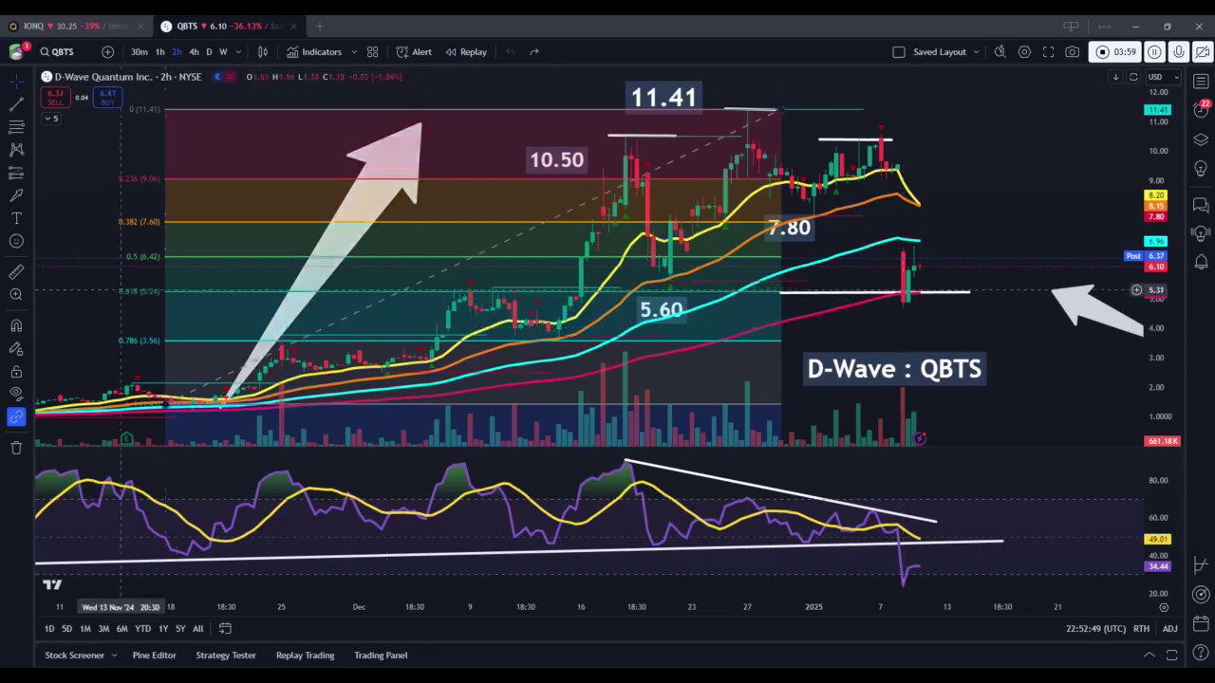
{"action": "left_click", "coordinate": [968, 319]}
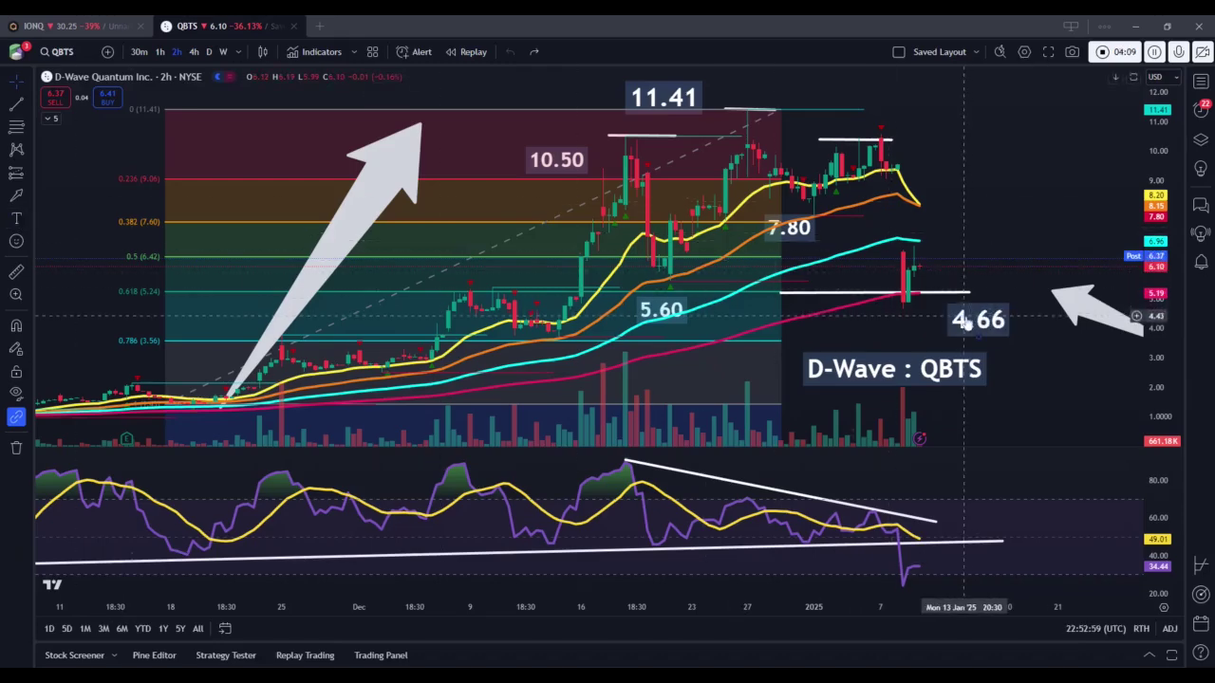
Step: Reposition the small white arrow beside the latest January candles, with its tip at about the 7.5 price level
{"action": "mouse_move", "coordinate": [1088, 304]}
{"action": "left_mouse_down"}
{"action": "mouse_move", "coordinate": [924, 309]}
{"action": "mouse_move", "coordinate": [935, 321]}
{"action": "mouse_move", "coordinate": [1025, 264]}
{"action": "mouse_move", "coordinate": [935, 286]}
{"action": "mouse_move", "coordinate": [948, 277]}
{"action": "mouse_move", "coordinate": [919, 266]}
{"action": "mouse_move", "coordinate": [981, 264]}
{"action": "left_mouse_up"}
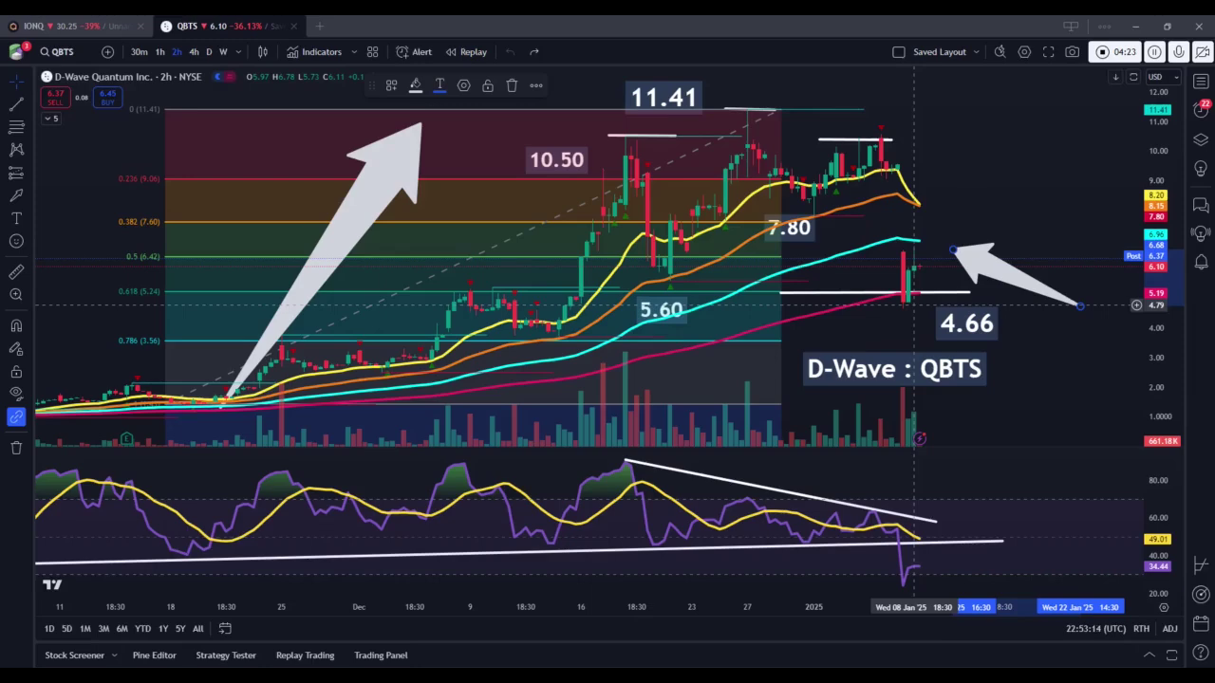
{"action": "left_click_drag", "start_coordinate": [982, 265], "coordinate": [936, 304]}
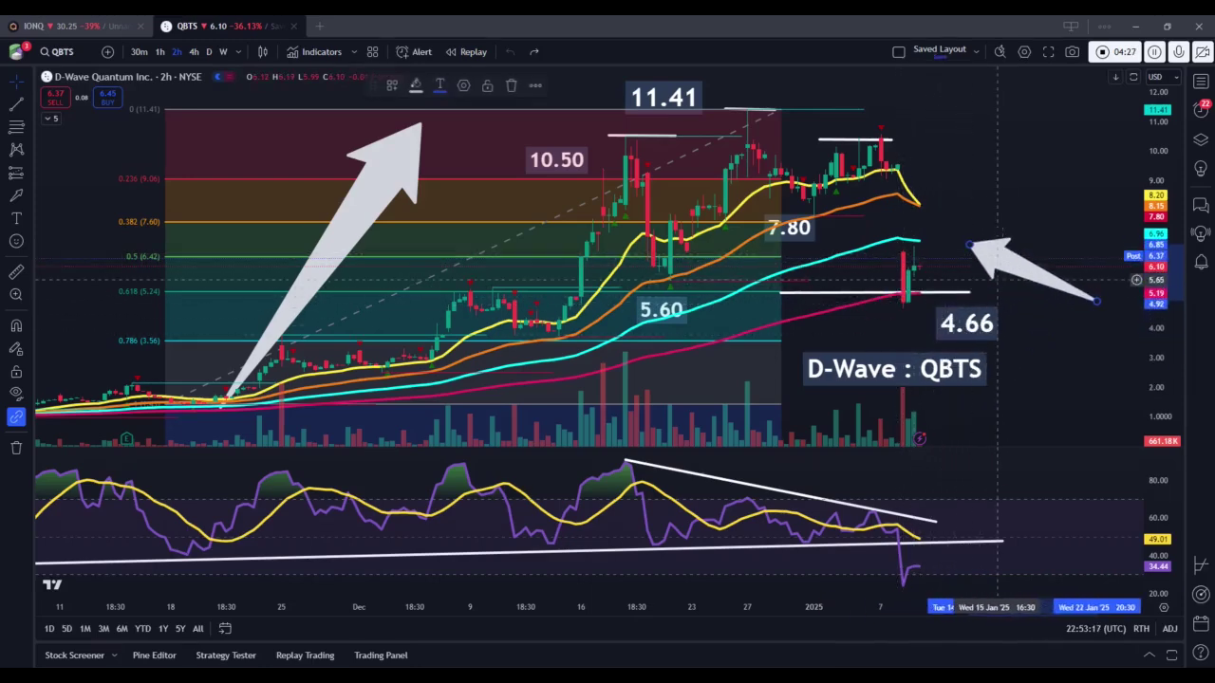
{"action": "left_click", "coordinate": [1045, 322]}
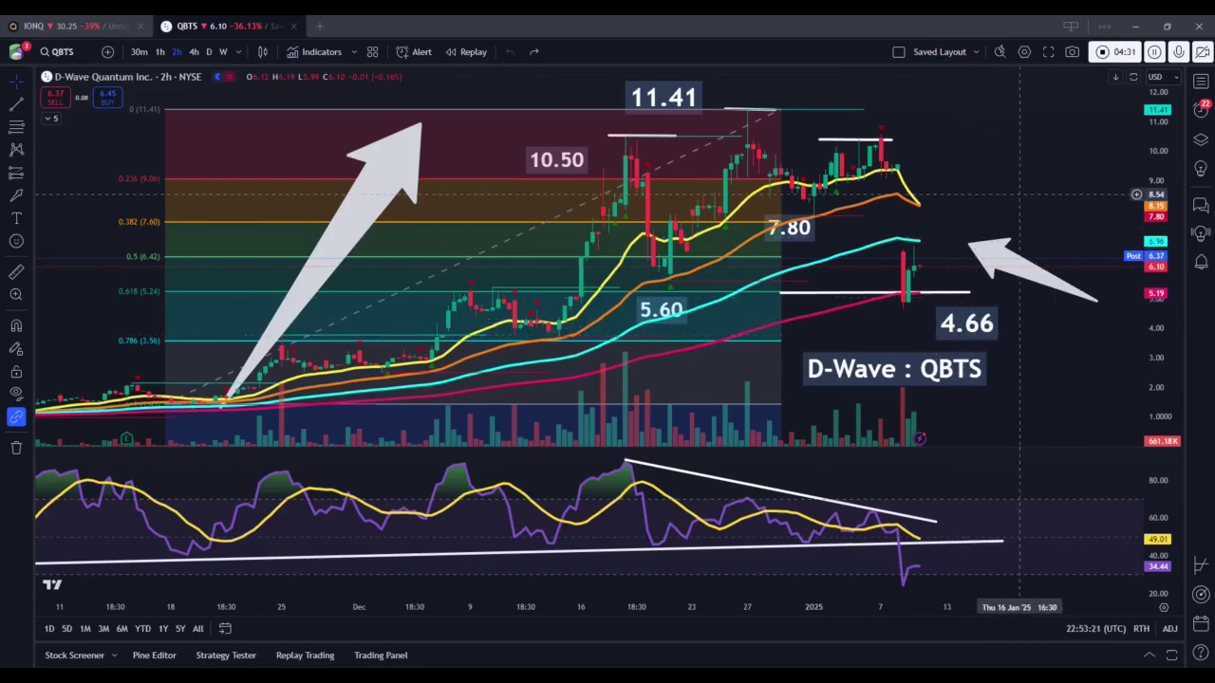
{"action": "mouse_move", "coordinate": [992, 248]}
{"action": "left_mouse_down"}
{"action": "mouse_move", "coordinate": [925, 326]}
{"action": "mouse_move", "coordinate": [982, 246]}
{"action": "mouse_move", "coordinate": [955, 250]}
{"action": "mouse_move", "coordinate": [928, 285]}
{"action": "mouse_move", "coordinate": [914, 177]}
{"action": "mouse_move", "coordinate": [918, 305]}
{"action": "mouse_move", "coordinate": [925, 261]}
{"action": "mouse_move", "coordinate": [899, 166]}
{"action": "mouse_move", "coordinate": [949, 268]}
{"action": "mouse_move", "coordinate": [967, 186]}
{"action": "mouse_move", "coordinate": [940, 281]}
{"action": "mouse_move", "coordinate": [980, 228]}
{"action": "left_mouse_up"}
{"action": "left_click", "coordinate": [987, 251]}
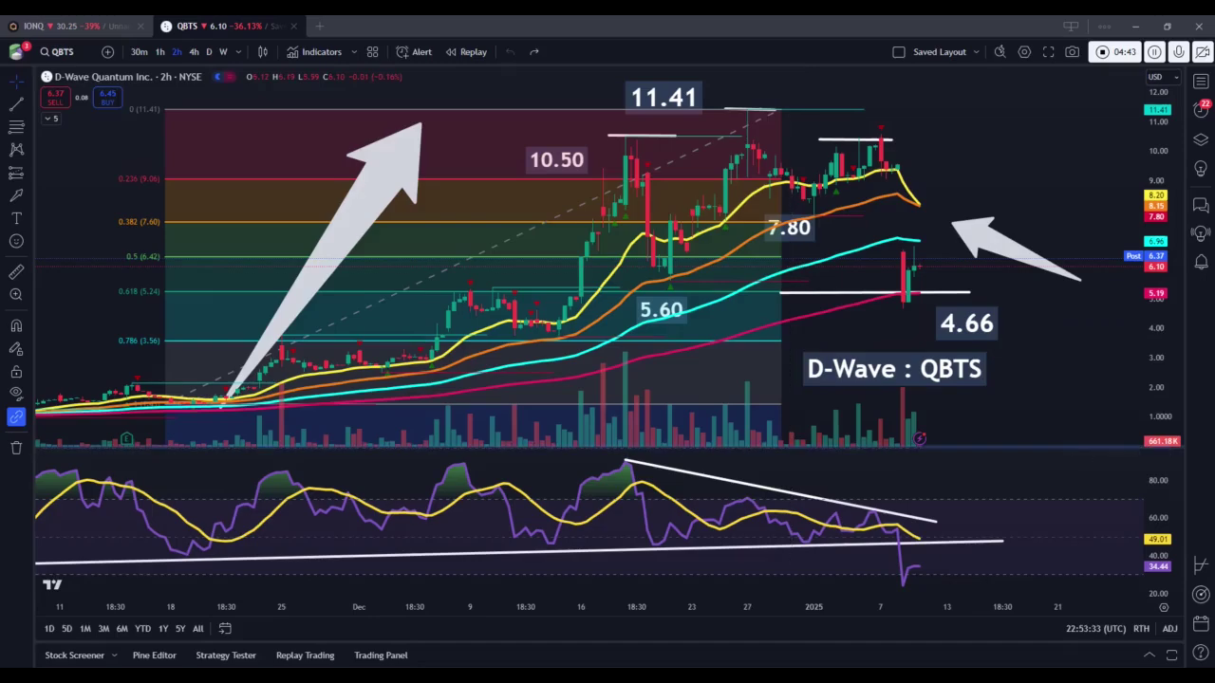
Step: Enlarge the RSI pane and show its history back to the September start of the rising white trend line
{"action": "left_click_drag", "start_coordinate": [792, 450], "coordinate": [815, 242]}
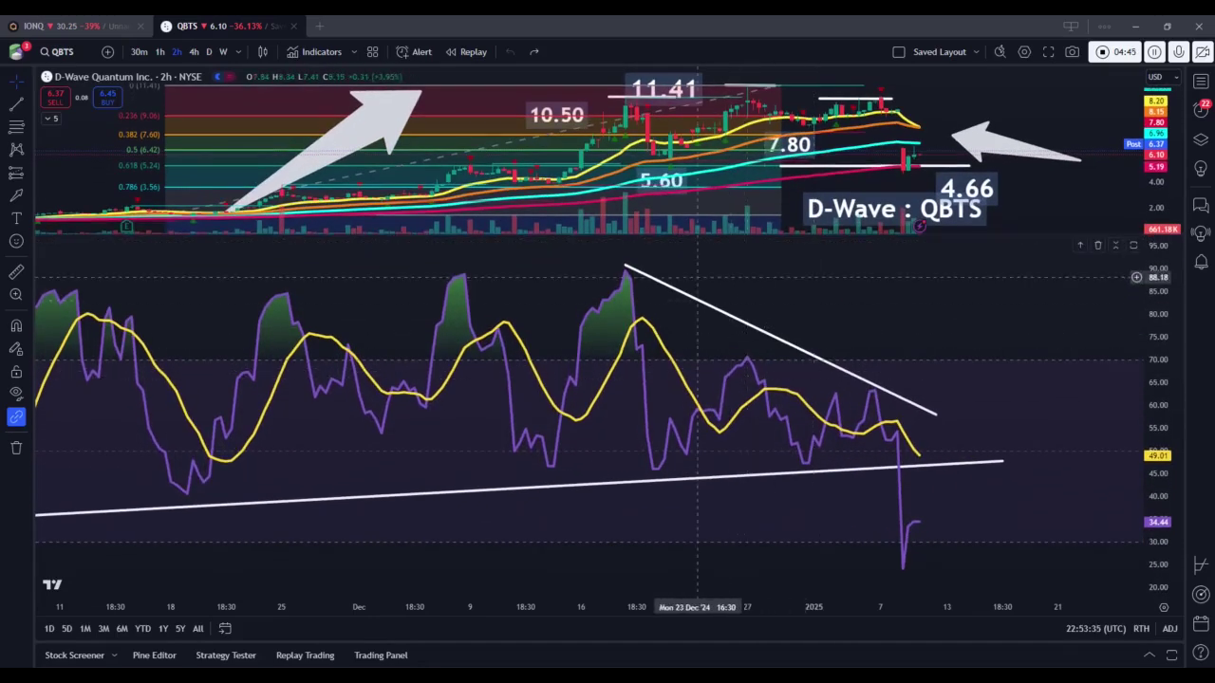
{"action": "scroll", "coordinate": [698, 277], "scroll_direction": "down", "scroll_amount": 6}
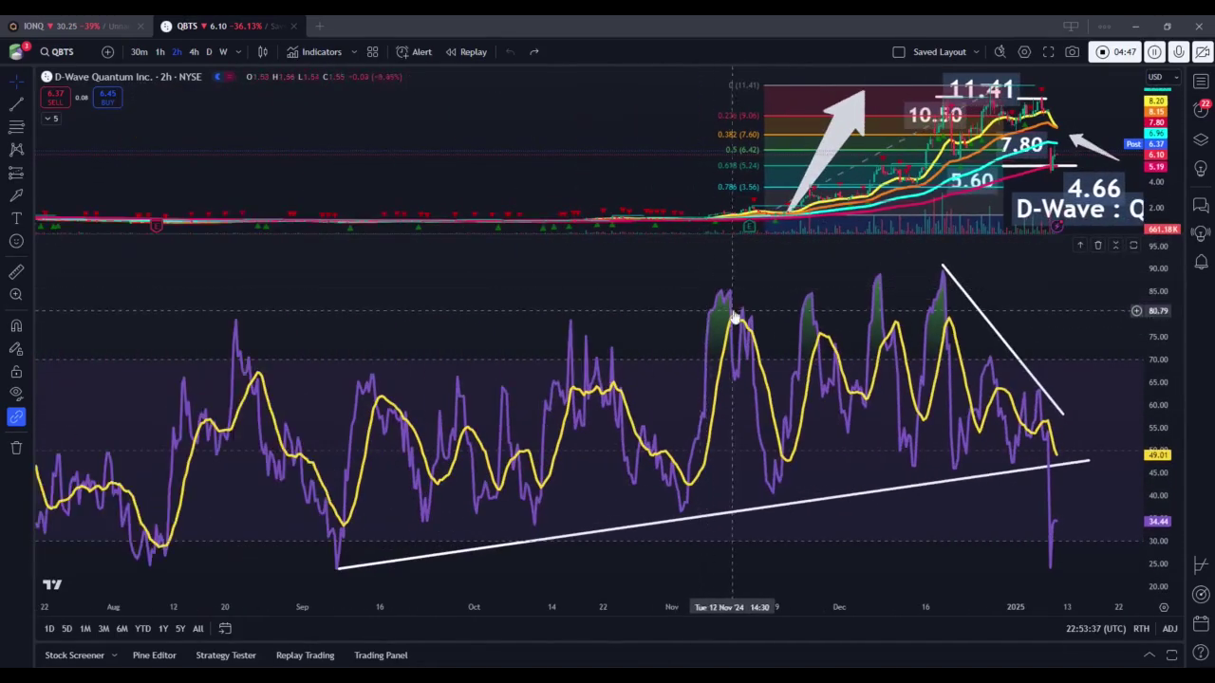
{"action": "scroll", "coordinate": [732, 308], "scroll_direction": "up", "scroll_amount": 2}
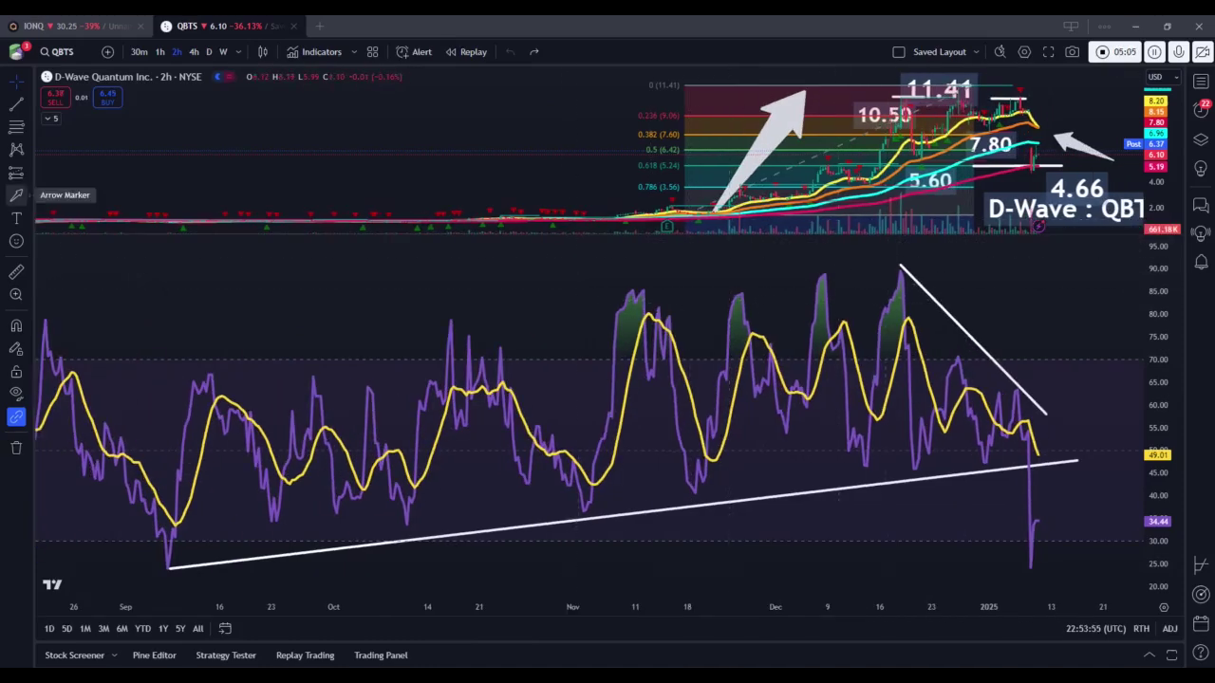
{"action": "left_click", "coordinate": [16, 195]}
{"action": "mouse_move", "coordinate": [547, 302]}
{"action": "left_mouse_down"}
{"action": "mouse_move", "coordinate": [664, 458]}
{"action": "mouse_move", "coordinate": [380, 474]}
{"action": "mouse_move", "coordinate": [334, 503]}
{"action": "mouse_move", "coordinate": [902, 404]}
{"action": "mouse_move", "coordinate": [565, 442]}
{"action": "mouse_move", "coordinate": [495, 439]}
{"action": "mouse_move", "coordinate": [883, 408]}
{"action": "mouse_move", "coordinate": [180, 488]}
{"action": "mouse_move", "coordinate": [309, 463]}
{"action": "mouse_move", "coordinate": [653, 440]}
{"action": "mouse_move", "coordinate": [893, 405]}
{"action": "mouse_move", "coordinate": [751, 408]}
{"action": "mouse_move", "coordinate": [580, 446]}
{"action": "mouse_move", "coordinate": [773, 415]}
{"action": "mouse_move", "coordinate": [822, 417]}
{"action": "mouse_move", "coordinate": [696, 449]}
{"action": "mouse_move", "coordinate": [842, 434]}
{"action": "mouse_move", "coordinate": [900, 408]}
{"action": "mouse_move", "coordinate": [964, 402]}
{"action": "mouse_move", "coordinate": [1006, 361]}
{"action": "mouse_move", "coordinate": [1004, 486]}
{"action": "mouse_move", "coordinate": [980, 502]}
{"action": "mouse_move", "coordinate": [1004, 365]}
{"action": "mouse_move", "coordinate": [997, 512]}
{"action": "mouse_move", "coordinate": [897, 513]}
{"action": "left_mouse_up"}
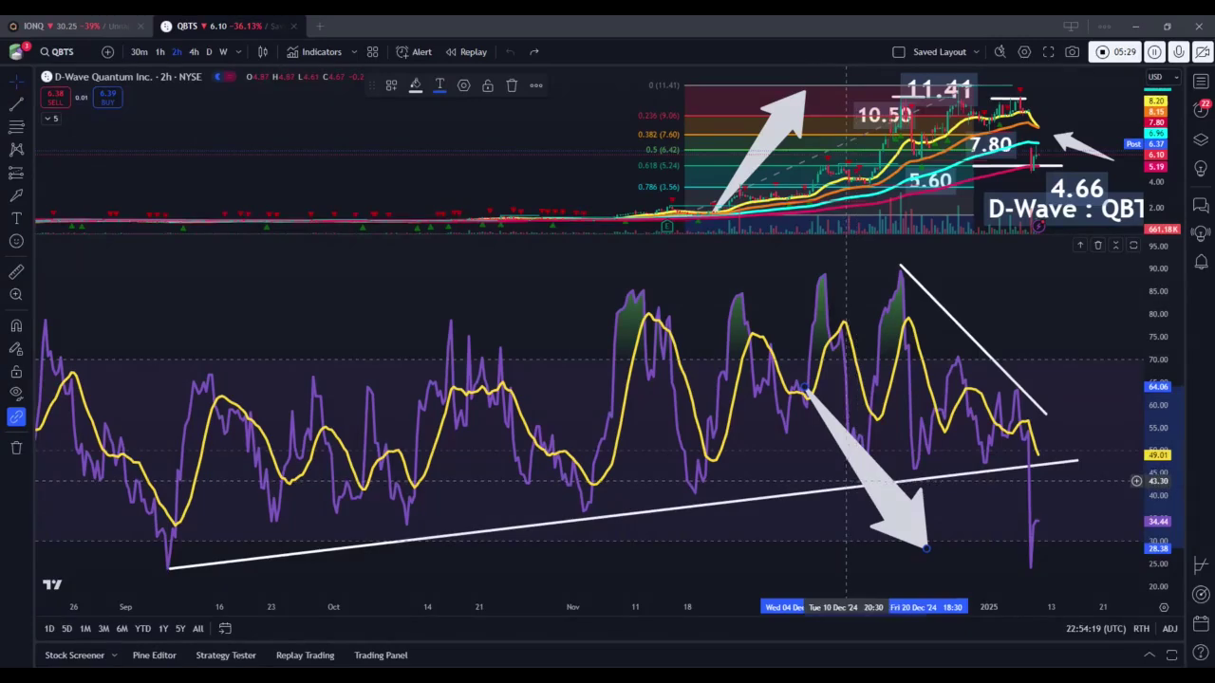
{"action": "key", "text": "Delete"}
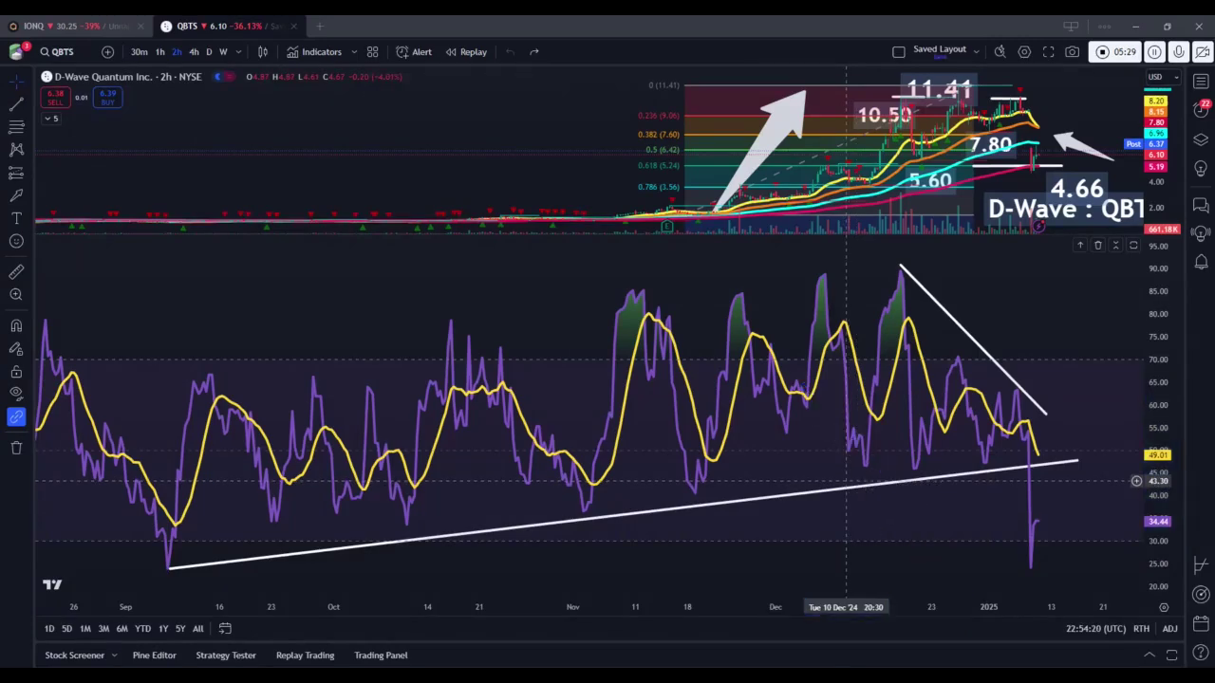
Step: Draw a large white arrow towards the RSI's descending trend line, and shift the price chart's large arrow to start at 25 November
{"action": "left_click", "coordinate": [16, 198]}
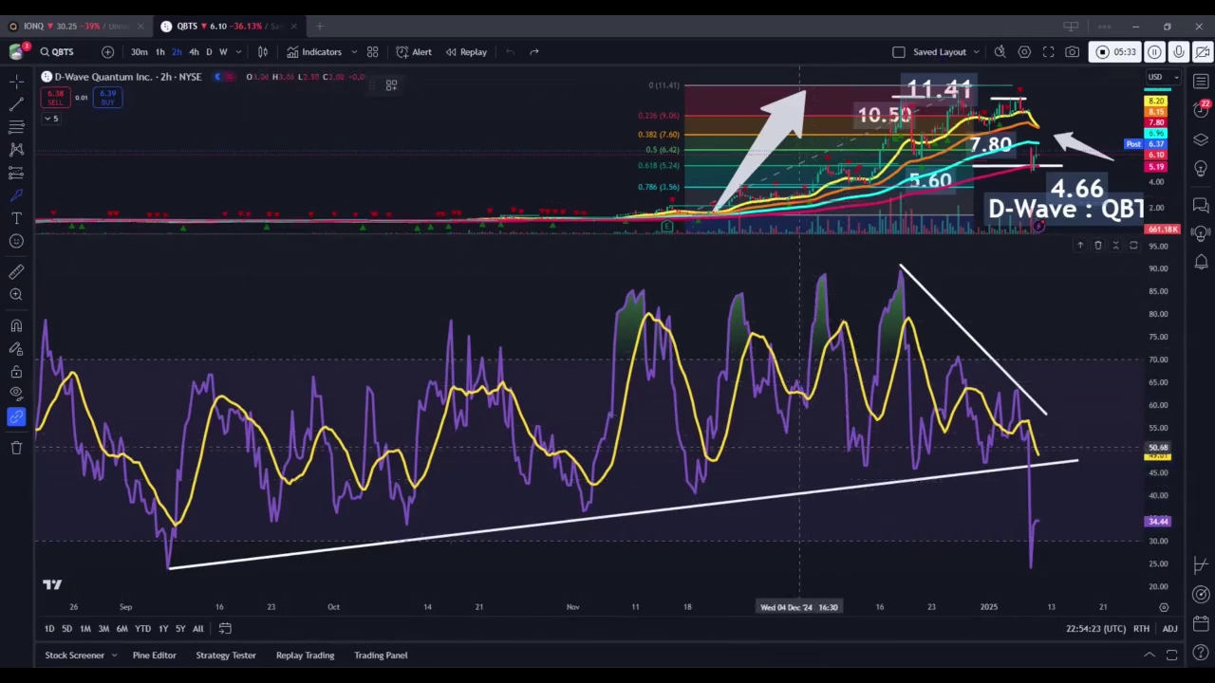
{"action": "mouse_move", "coordinate": [778, 467]}
{"action": "left_mouse_down"}
{"action": "mouse_move", "coordinate": [903, 350]}
{"action": "mouse_move", "coordinate": [949, 342]}
{"action": "mouse_move", "coordinate": [876, 362]}
{"action": "left_mouse_up"}
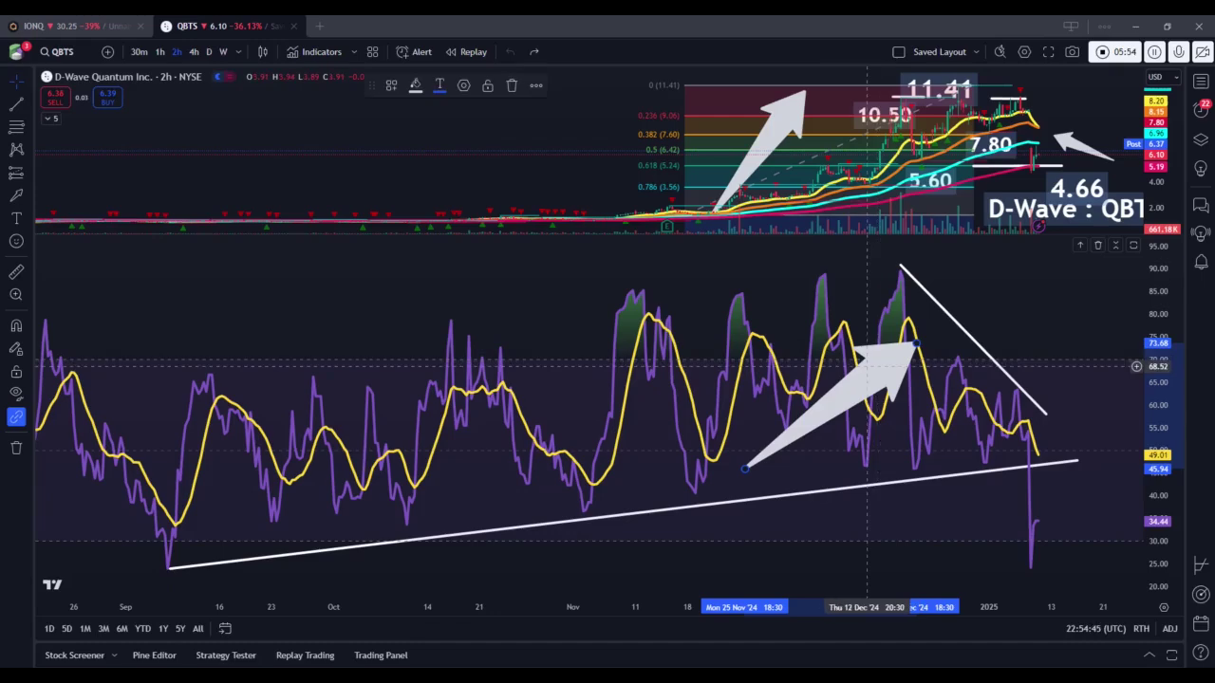
{"action": "left_click_drag", "start_coordinate": [866, 366], "coordinate": [910, 361]}
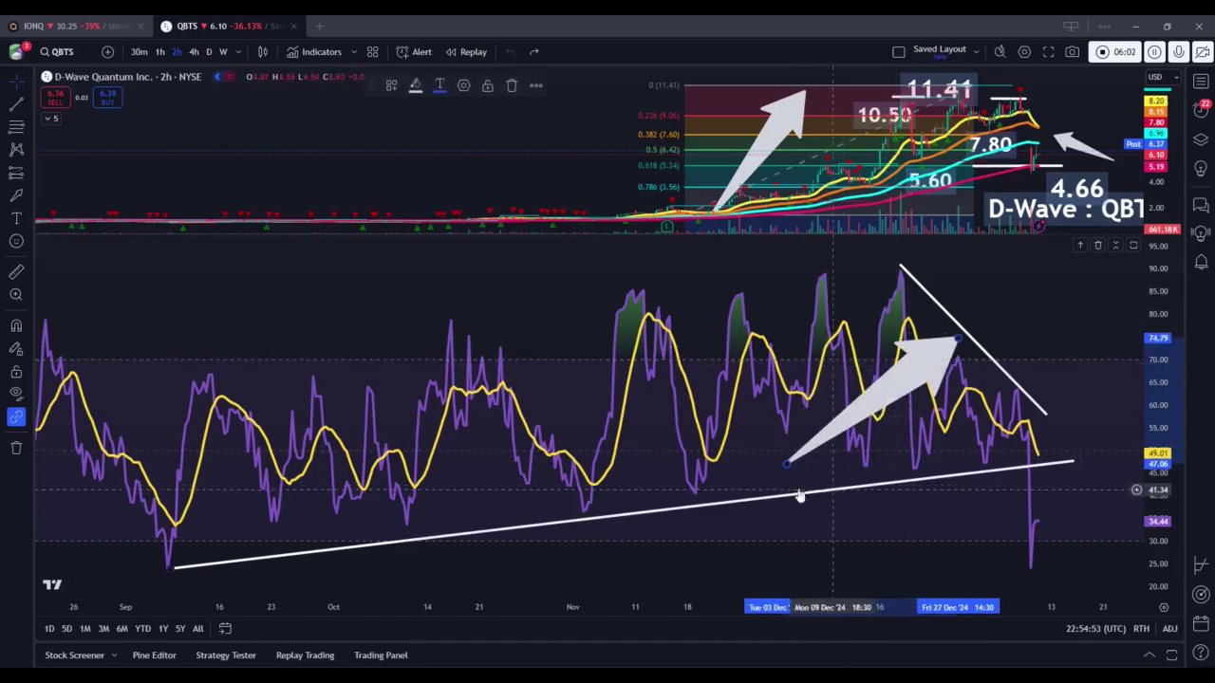
{"action": "left_click_drag", "start_coordinate": [774, 140], "coordinate": [801, 131]}
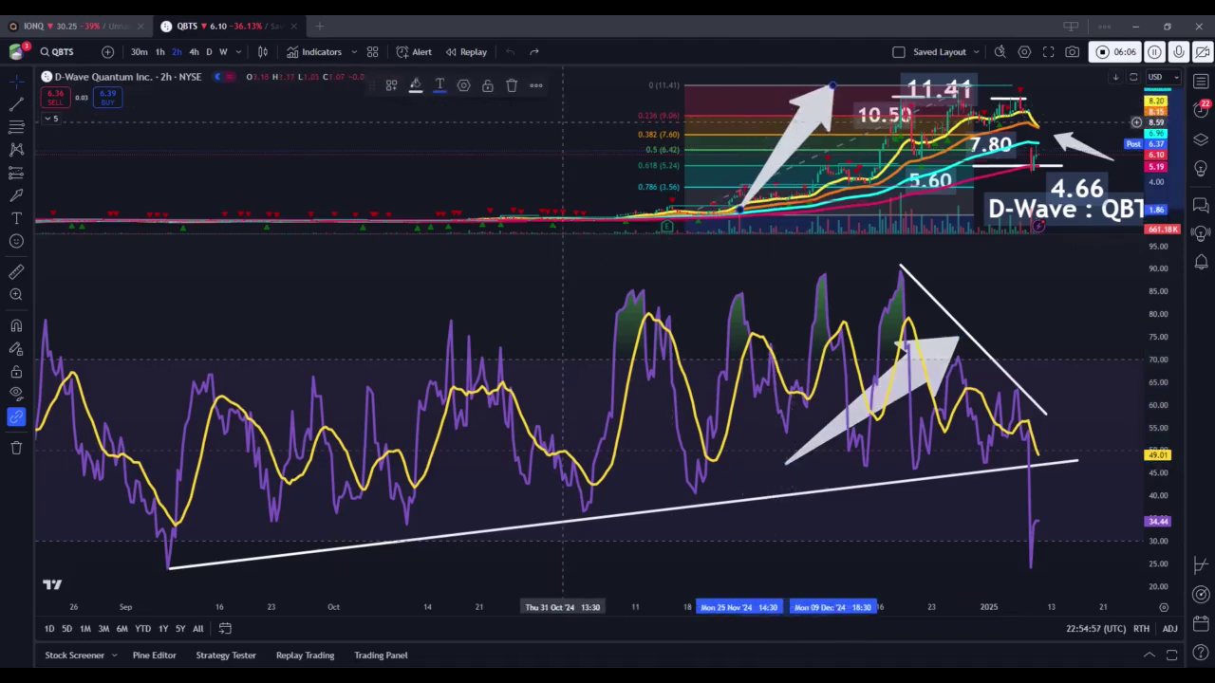
Step: Shift the large RSI arrow slightly earlier, with its tip just under the descending trend line at about 75 in late December
{"action": "left_click", "coordinate": [930, 366]}
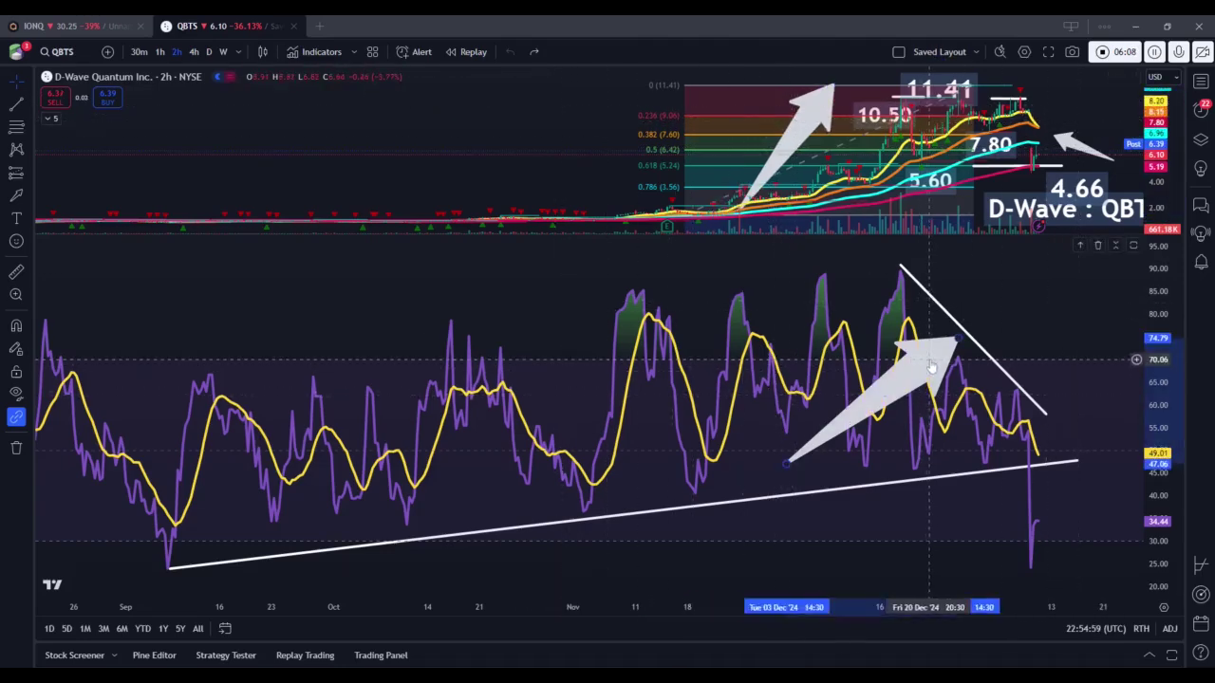
{"action": "left_click_drag", "start_coordinate": [930, 365], "coordinate": [911, 364]}
{"action": "left_click", "coordinate": [970, 310]}
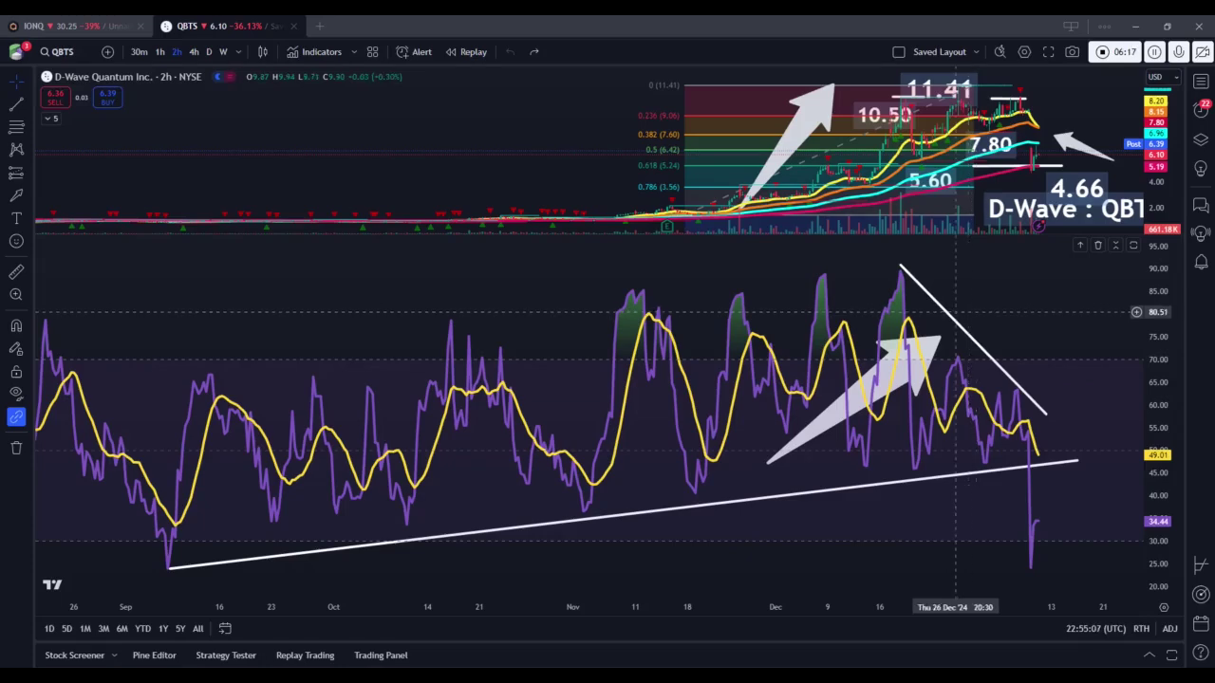
{"action": "left_click", "coordinate": [893, 380]}
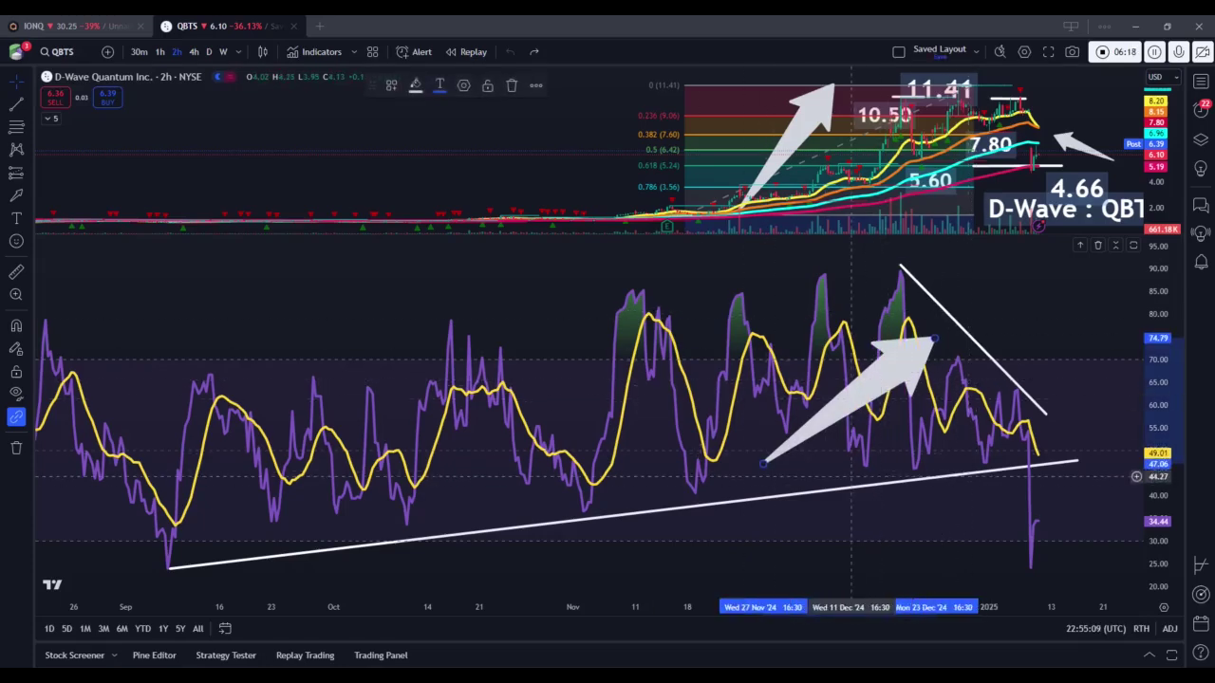
{"action": "left_click_drag", "start_coordinate": [883, 380], "coordinate": [889, 377]}
{"action": "left_click", "coordinate": [989, 314]}
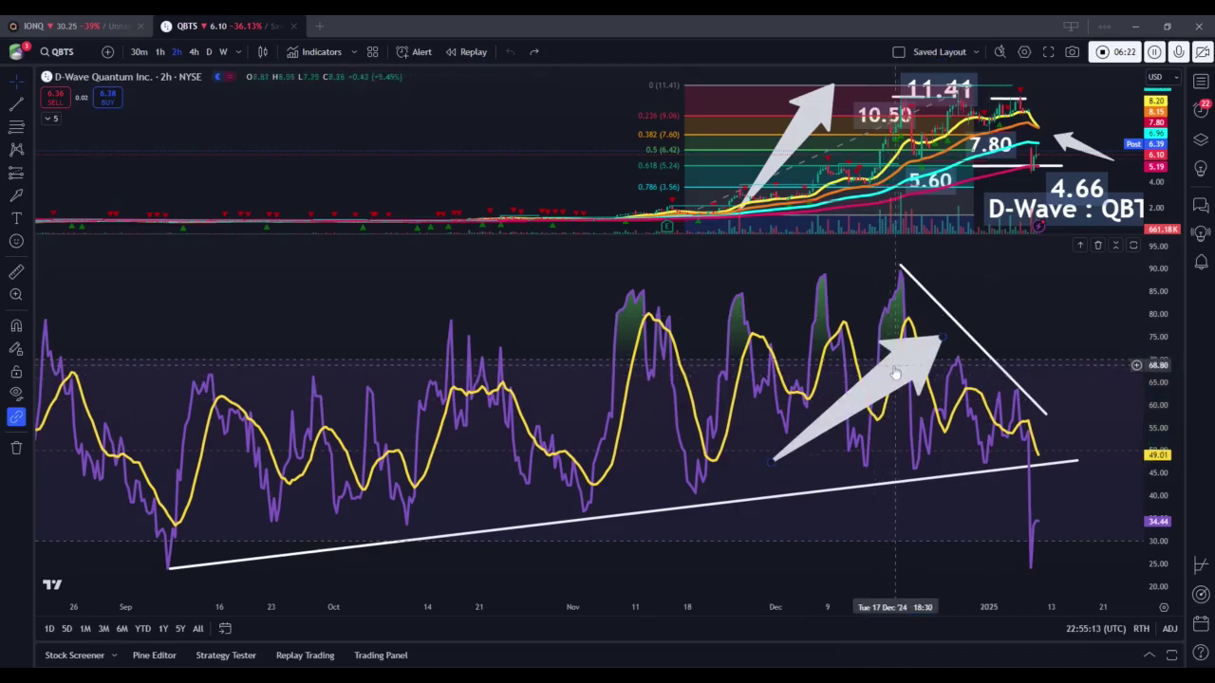
Step: Lower the RSI arrow beneath the descending trend line and adjust that line's lower end to about 57.3 on 10 January
{"action": "scroll", "coordinate": [925, 371], "scroll_direction": "up", "scroll_amount": 5}
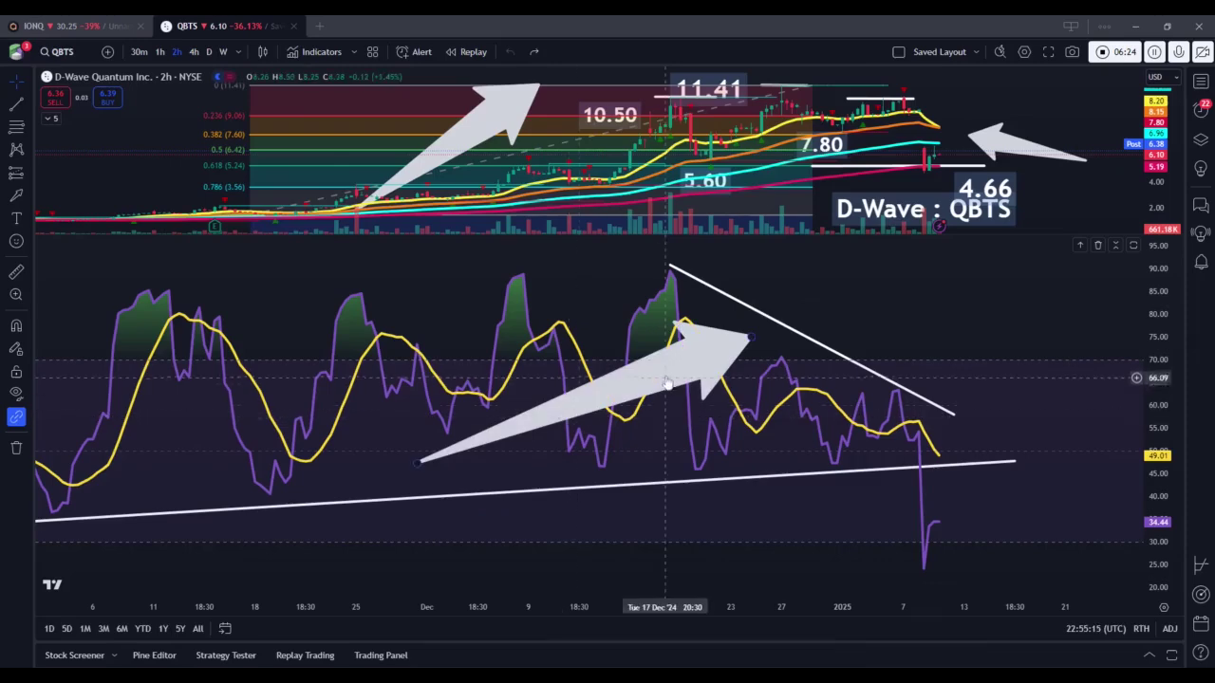
{"action": "left_click", "coordinate": [691, 389]}
{"action": "mouse_move", "coordinate": [691, 389]}
{"action": "left_mouse_down"}
{"action": "mouse_move", "coordinate": [765, 408]}
{"action": "mouse_move", "coordinate": [646, 363]}
{"action": "mouse_move", "coordinate": [749, 413]}
{"action": "mouse_move", "coordinate": [669, 408]}
{"action": "left_mouse_up"}
{"action": "left_click", "coordinate": [954, 416]}
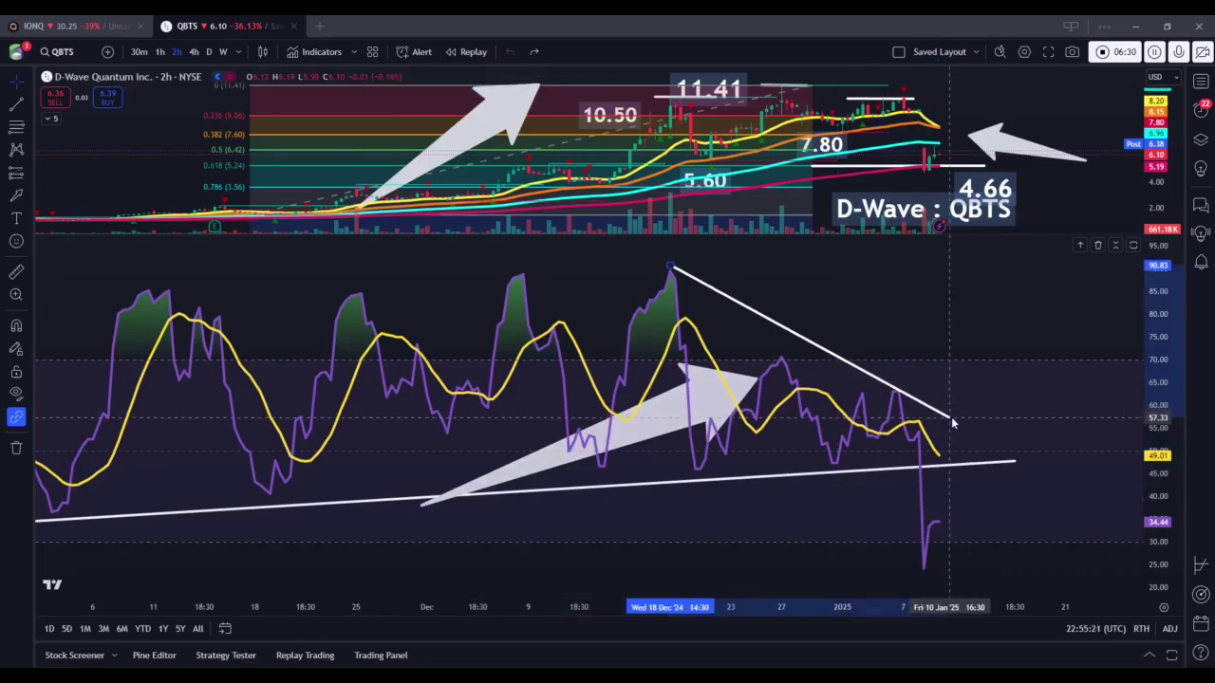
Step: Point the arrow at the RSI's 27 December and early January peaks, and finally delete it from the RSI pane
{"action": "left_click_drag", "start_coordinate": [693, 392], "coordinate": [726, 384]}
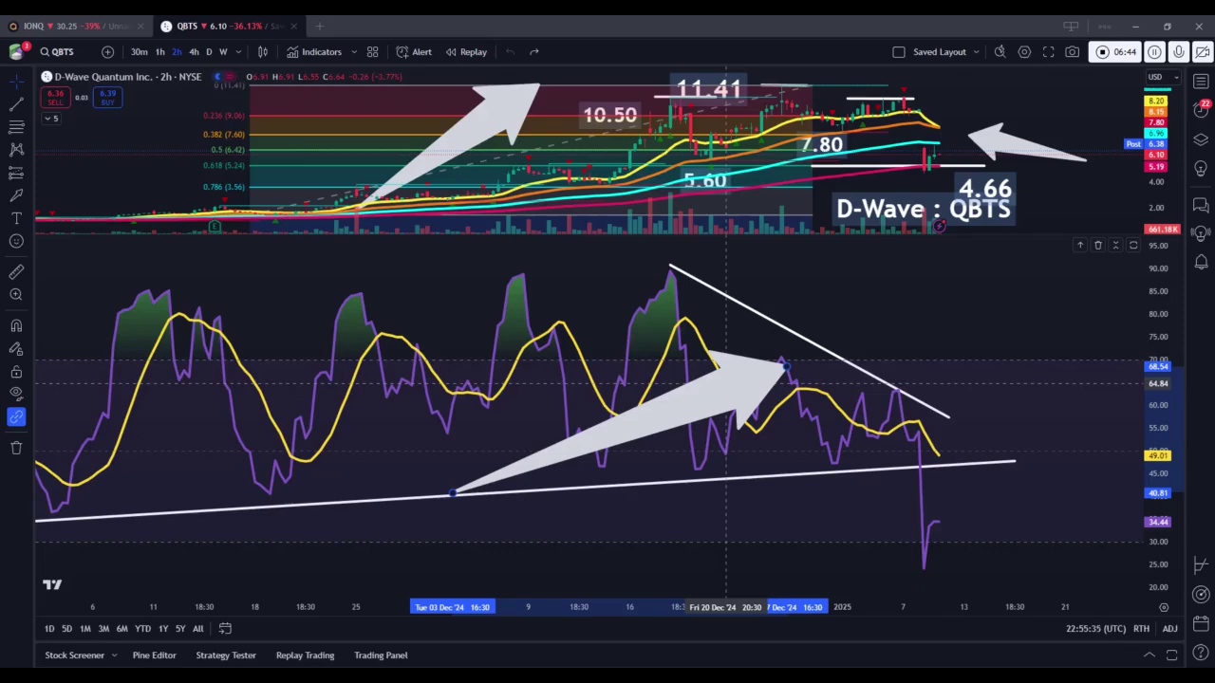
{"action": "mouse_move", "coordinate": [726, 384]}
{"action": "left_mouse_down"}
{"action": "mouse_move", "coordinate": [851, 422]}
{"action": "mouse_move", "coordinate": [863, 571]}
{"action": "mouse_move", "coordinate": [874, 436]}
{"action": "mouse_move", "coordinate": [927, 392]}
{"action": "mouse_move", "coordinate": [830, 416]}
{"action": "left_mouse_up"}
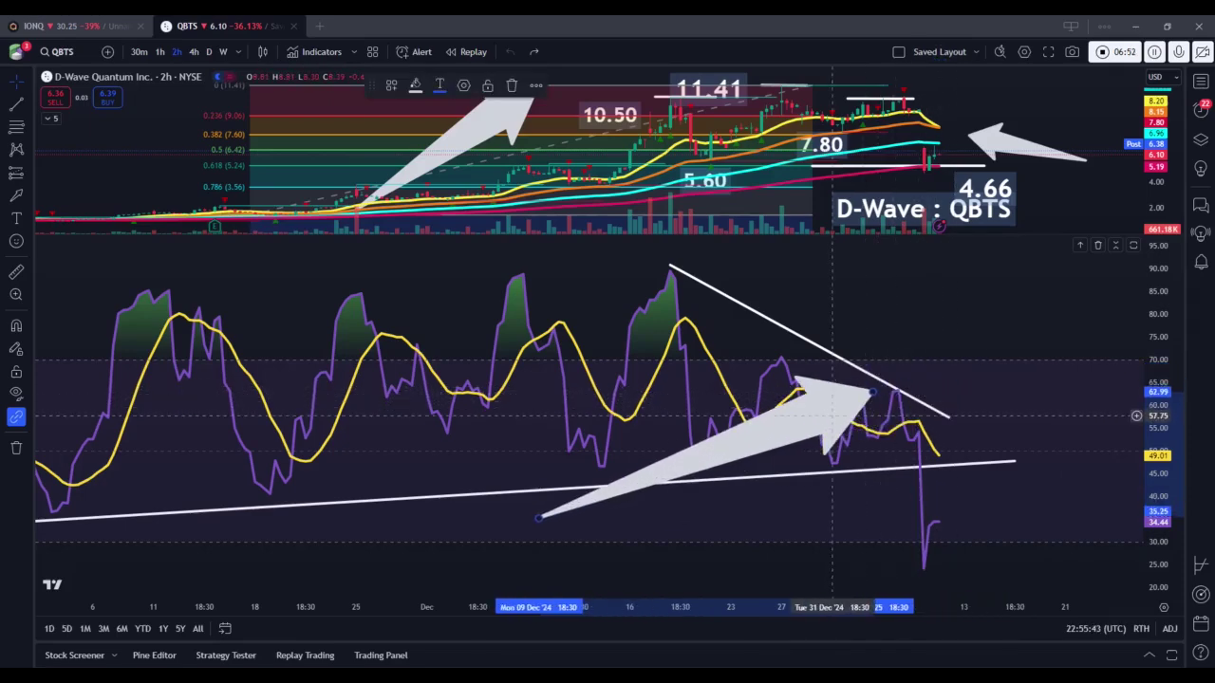
{"action": "mouse_move", "coordinate": [831, 422]}
{"action": "left_mouse_down"}
{"action": "mouse_move", "coordinate": [817, 425]}
{"action": "mouse_move", "coordinate": [849, 436]}
{"action": "mouse_move", "coordinate": [884, 472]}
{"action": "mouse_move", "coordinate": [879, 541]}
{"action": "mouse_move", "coordinate": [965, 453]}
{"action": "mouse_move", "coordinate": [925, 486]}
{"action": "mouse_move", "coordinate": [958, 452]}
{"action": "mouse_move", "coordinate": [907, 446]}
{"action": "mouse_move", "coordinate": [930, 479]}
{"action": "mouse_move", "coordinate": [1073, 501]}
{"action": "mouse_move", "coordinate": [426, 502]}
{"action": "mouse_move", "coordinate": [731, 488]}
{"action": "mouse_move", "coordinate": [1022, 507]}
{"action": "mouse_move", "coordinate": [693, 490]}
{"action": "mouse_move", "coordinate": [613, 475]}
{"action": "mouse_move", "coordinate": [902, 494]}
{"action": "mouse_move", "coordinate": [892, 551]}
{"action": "mouse_move", "coordinate": [951, 442]}
{"action": "mouse_move", "coordinate": [909, 486]}
{"action": "mouse_move", "coordinate": [814, 375]}
{"action": "mouse_move", "coordinate": [845, 470]}
{"action": "mouse_move", "coordinate": [741, 395]}
{"action": "mouse_move", "coordinate": [774, 427]}
{"action": "mouse_move", "coordinate": [707, 352]}
{"action": "mouse_move", "coordinate": [764, 398]}
{"action": "mouse_move", "coordinate": [778, 356]}
{"action": "mouse_move", "coordinate": [764, 380]}
{"action": "mouse_move", "coordinate": [781, 378]}
{"action": "mouse_move", "coordinate": [759, 376]}
{"action": "mouse_move", "coordinate": [786, 372]}
{"action": "mouse_move", "coordinate": [805, 397]}
{"action": "mouse_move", "coordinate": [777, 389]}
{"action": "mouse_move", "coordinate": [852, 387]}
{"action": "mouse_move", "coordinate": [907, 479]}
{"action": "mouse_move", "coordinate": [931, 382]}
{"action": "mouse_move", "coordinate": [680, 415]}
{"action": "mouse_move", "coordinate": [705, 418]}
{"action": "left_mouse_up"}
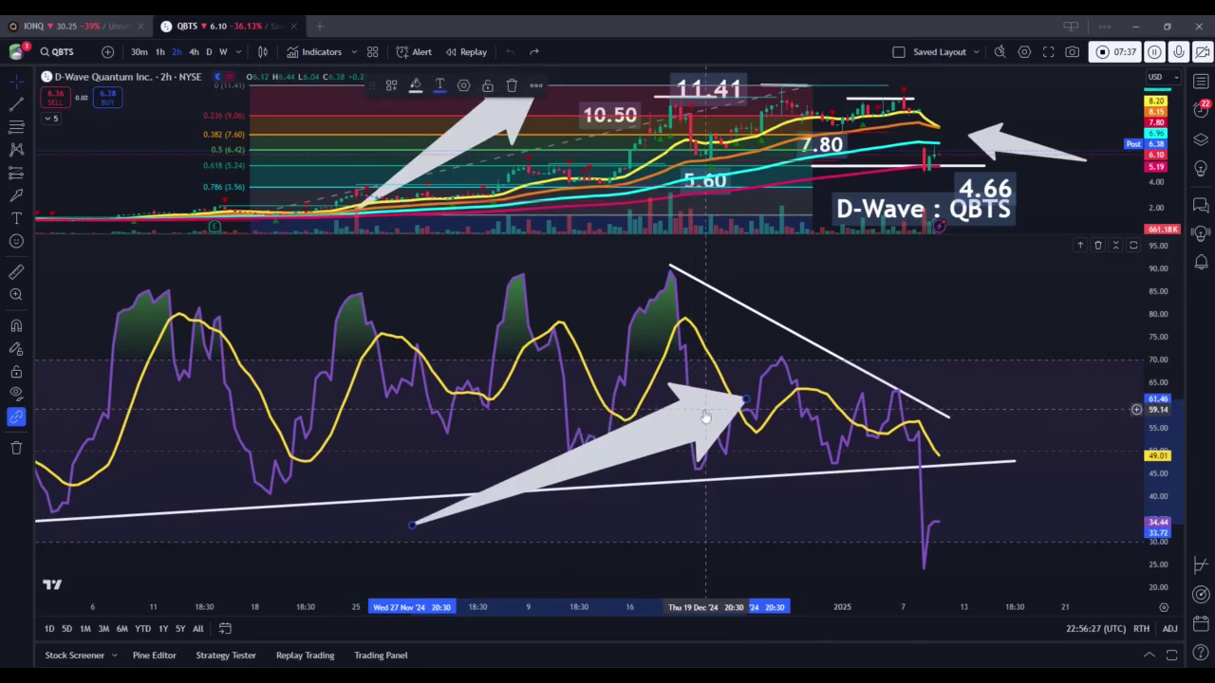
{"action": "key", "text": "Delete"}
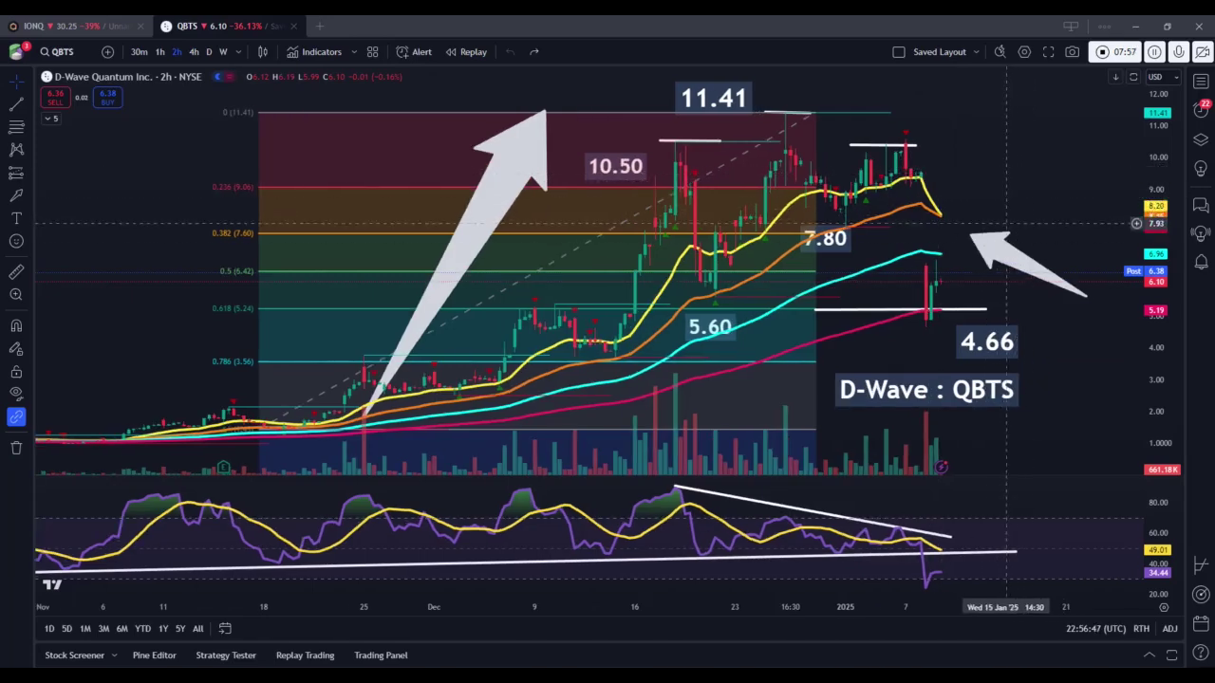
Step: Move the small white arrow's tip to the 8.47 level and place the D-Wave : QBTS title above it, just below 11.00
{"action": "left_click_drag", "start_coordinate": [958, 251], "coordinate": [905, 344]}
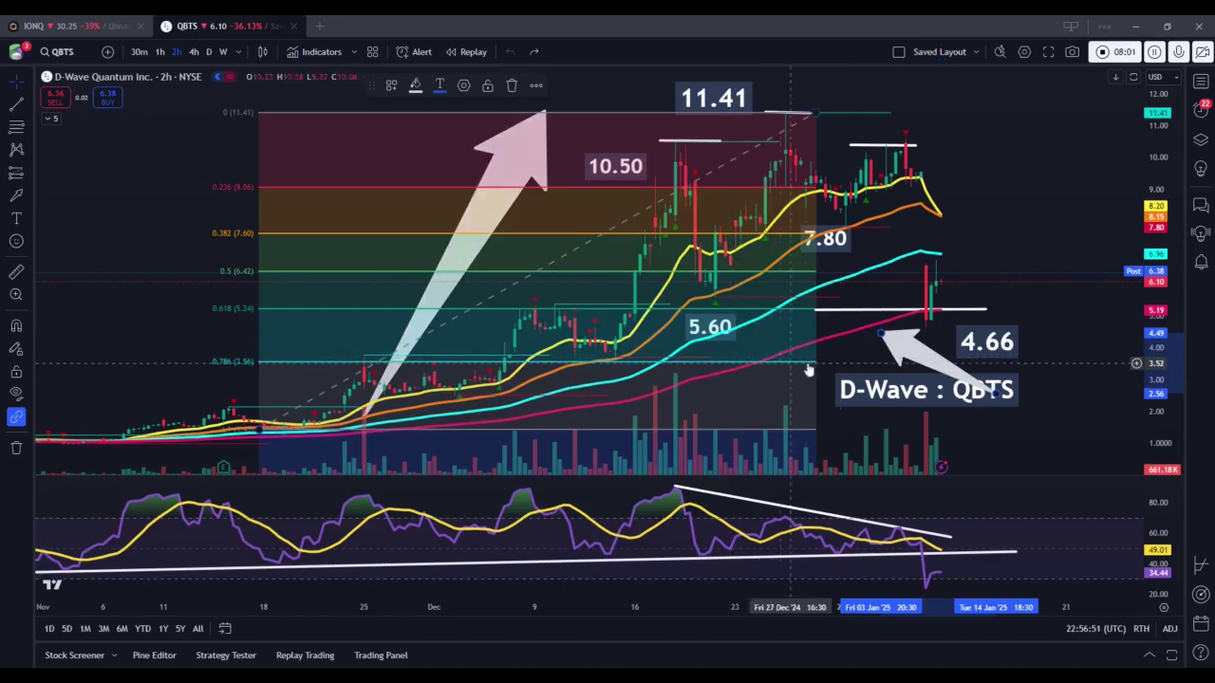
{"action": "left_click_drag", "start_coordinate": [902, 341], "coordinate": [1024, 218]}
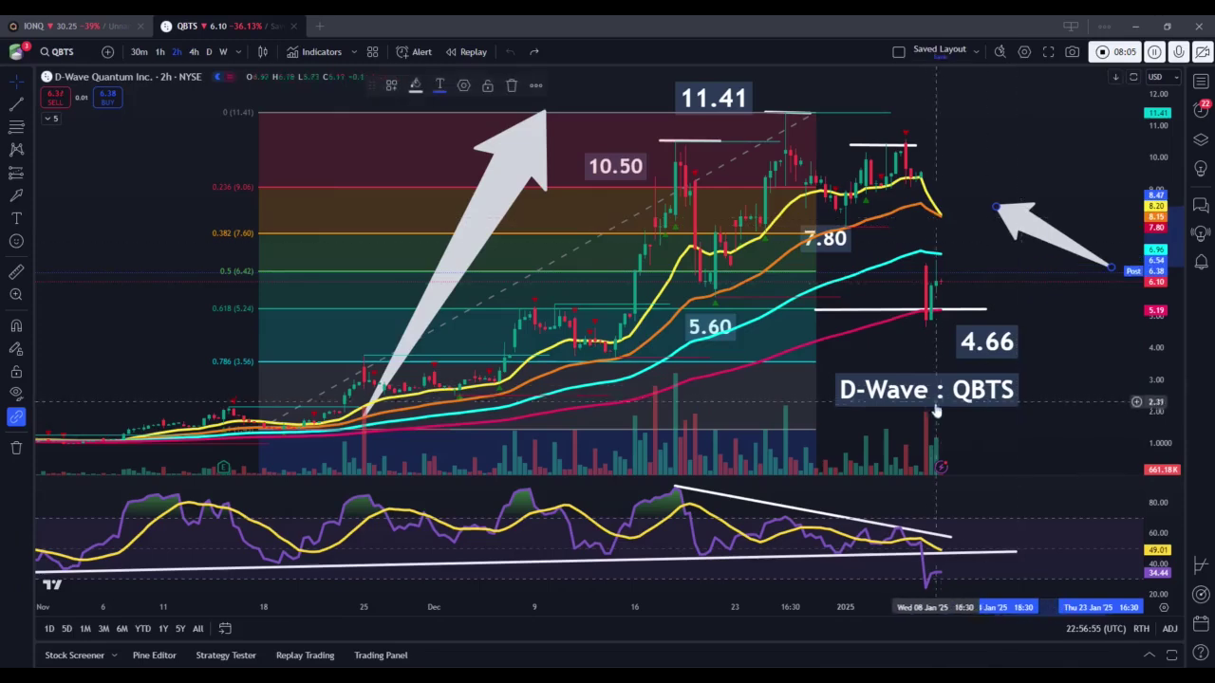
{"action": "mouse_move", "coordinate": [930, 390]}
{"action": "left_mouse_down"}
{"action": "mouse_move", "coordinate": [1021, 134]}
{"action": "mouse_move", "coordinate": [979, 134]}
{"action": "left_mouse_up"}
{"action": "scroll", "coordinate": [987, 429], "scroll_direction": "up", "scroll_amount": 2}
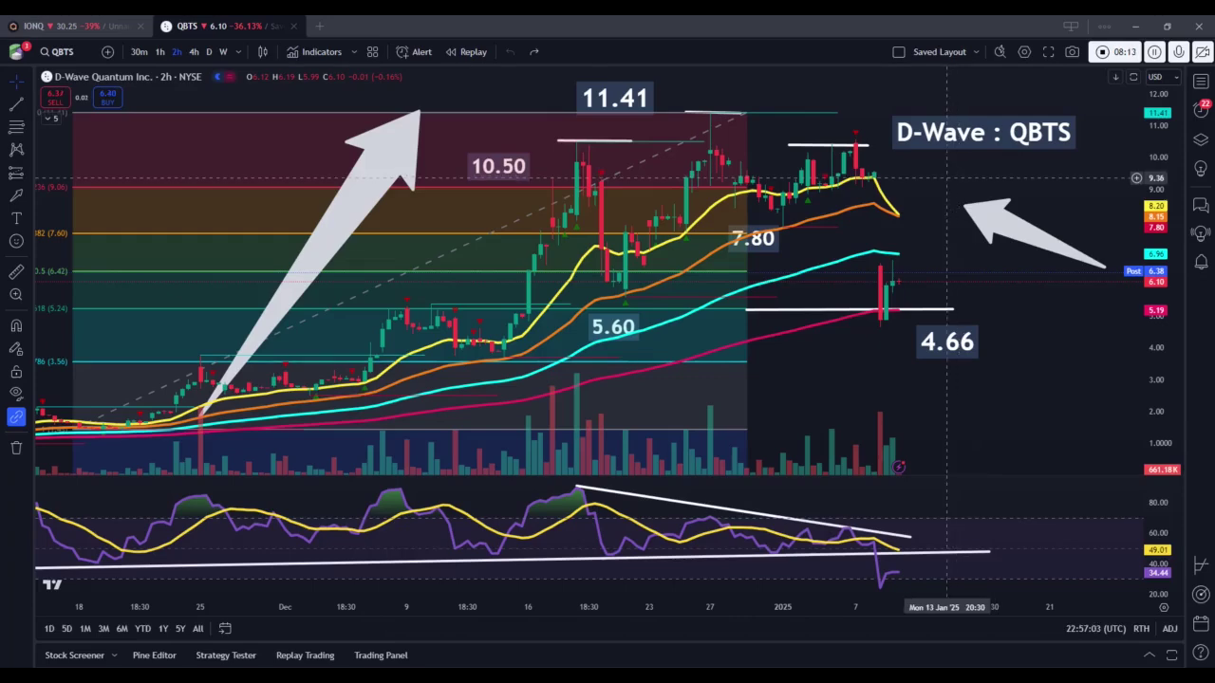
{"action": "scroll", "coordinate": [874, 251], "scroll_direction": "down", "scroll_amount": 2}
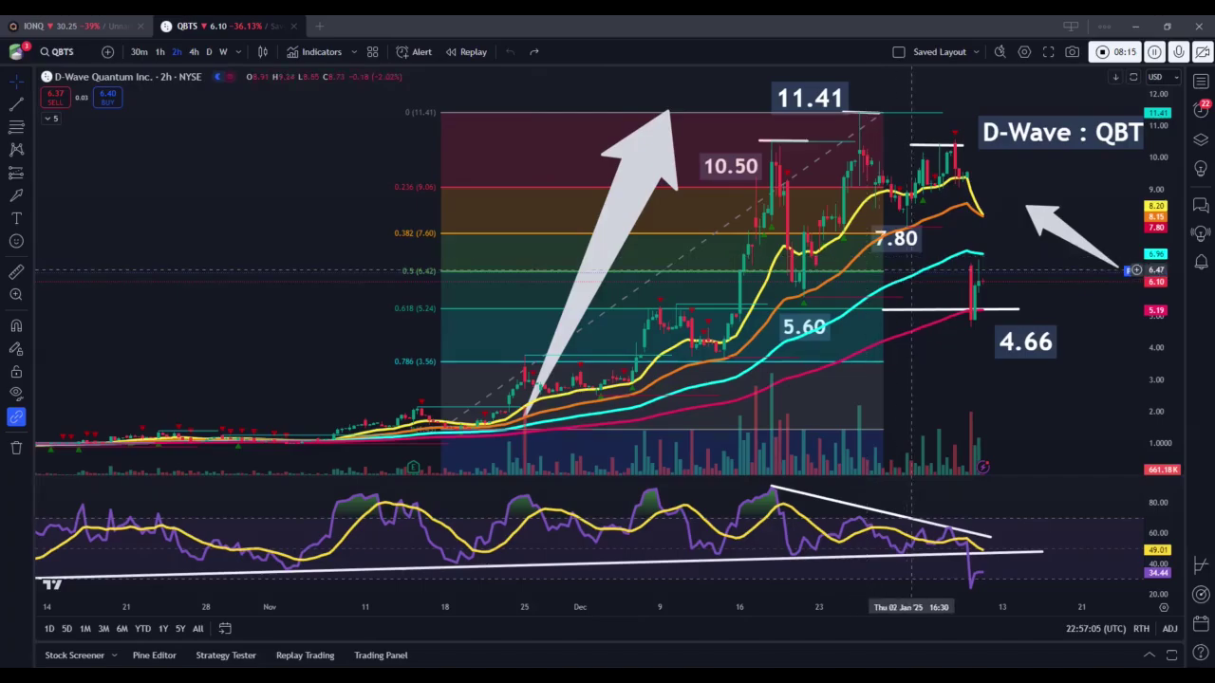
{"action": "scroll", "coordinate": [911, 270], "scroll_direction": "right", "scroll_amount": 3}
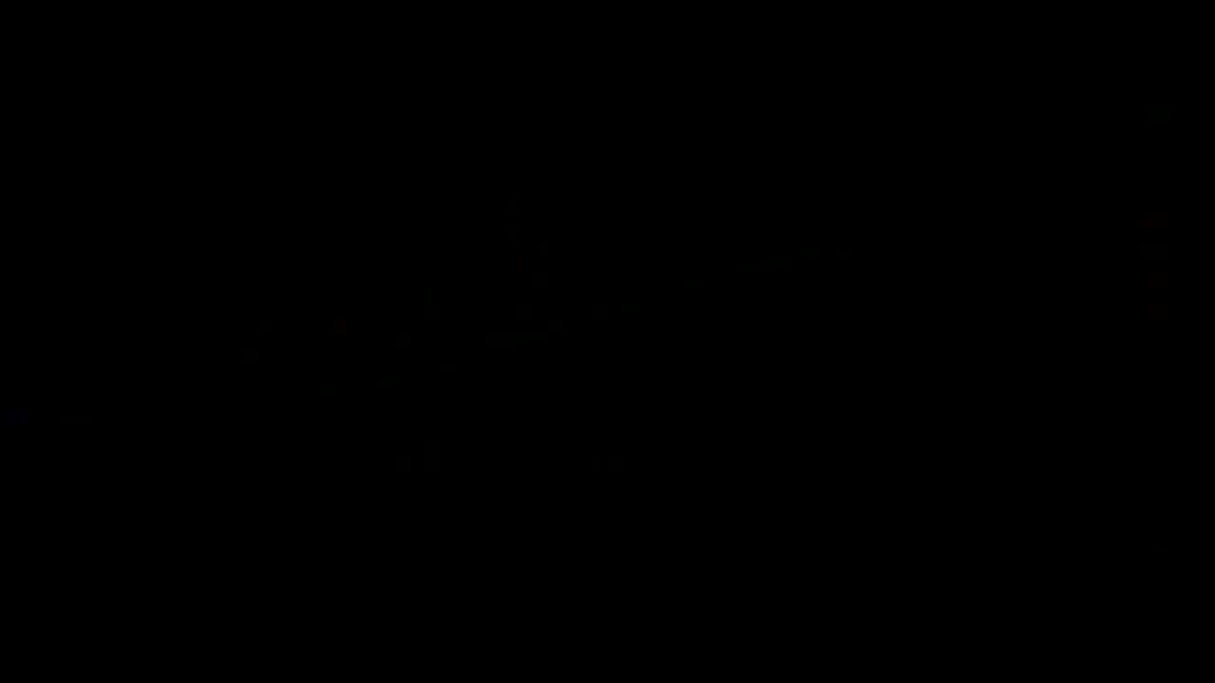